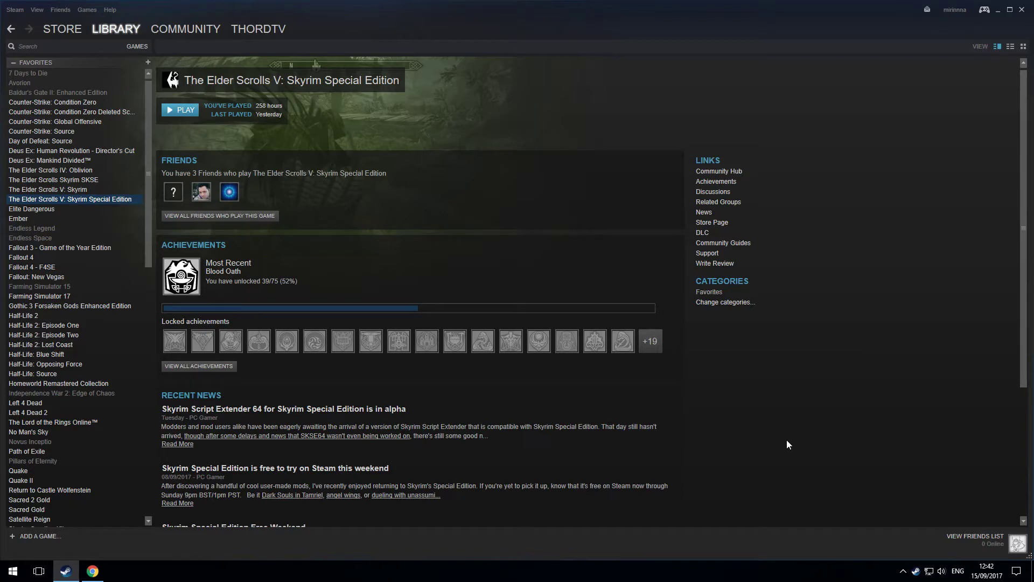
# Step: In the Bethesda.net browser page, start the launcher download but cancel saving the installer
pyautogui.click(93, 572)
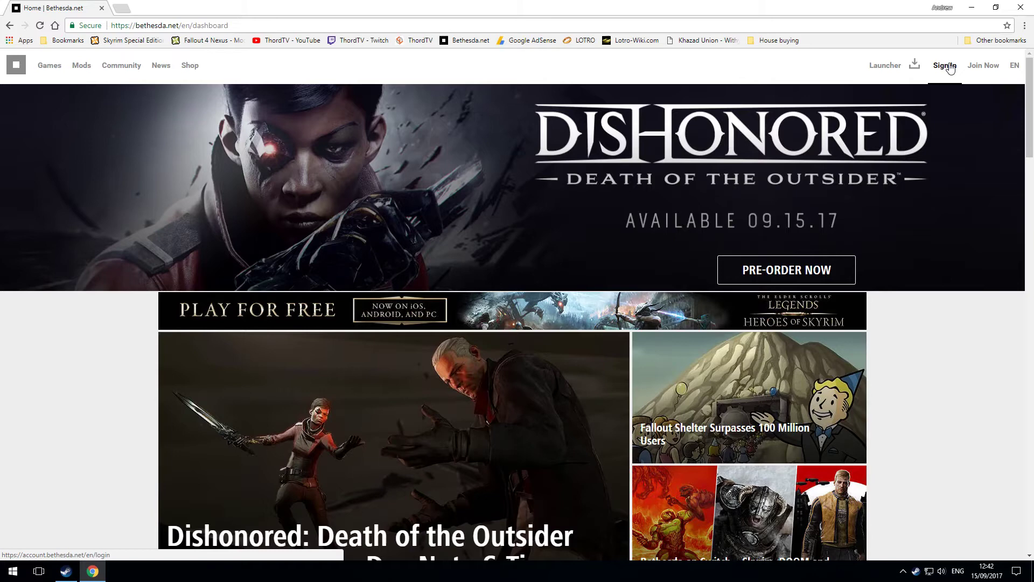
pyautogui.click(894, 66)
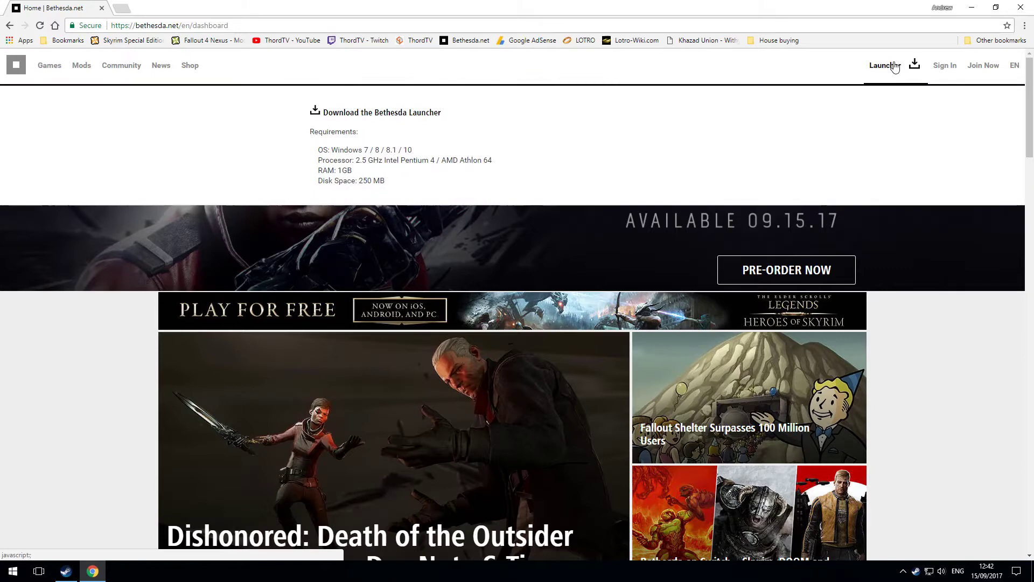
pyautogui.click(401, 114)
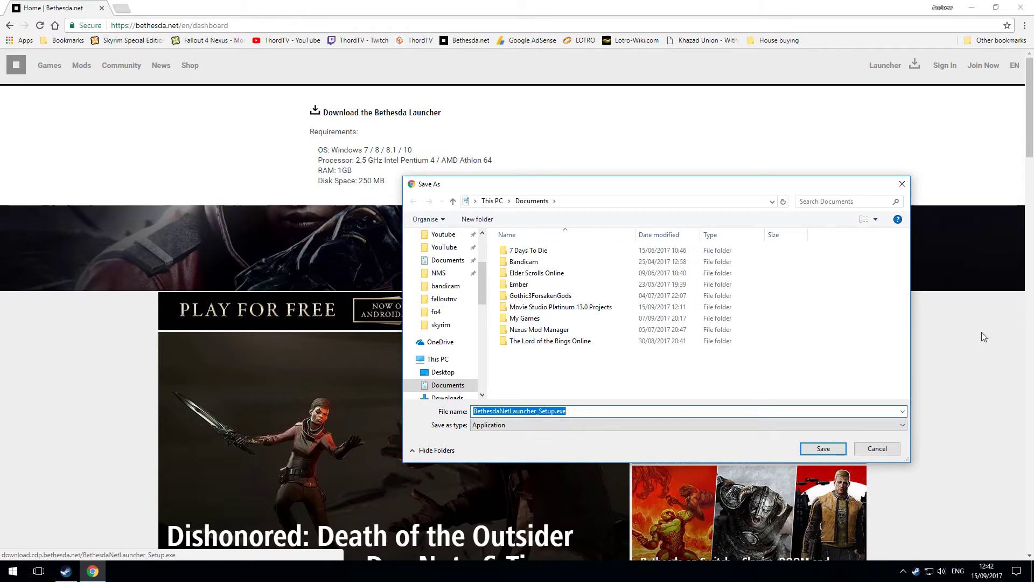
pyautogui.click(889, 452)
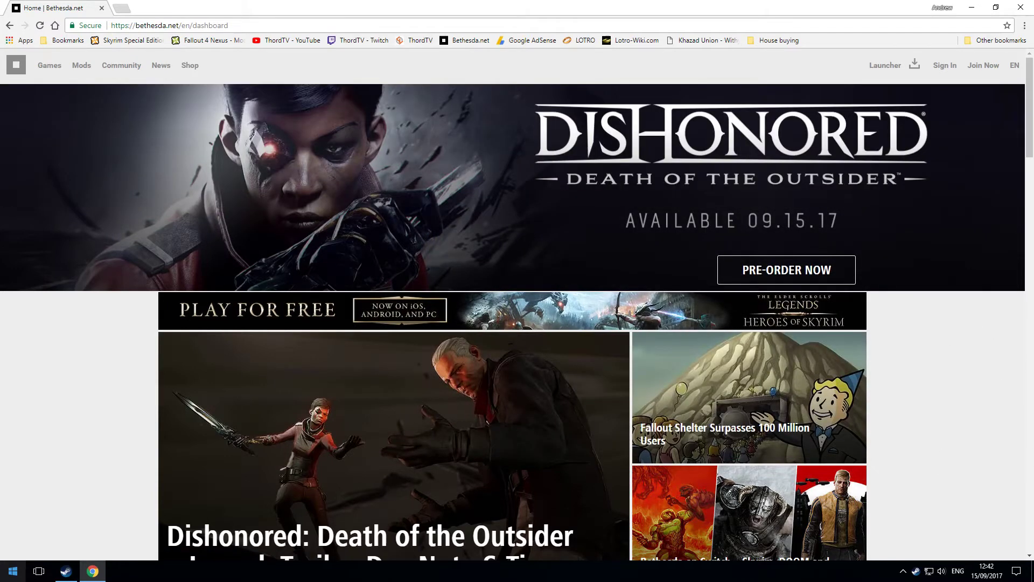
pyautogui.click(13, 571)
# Step: Clear the prefilled username, sign in to the launcher, and open the Creation Kit: Skyrim page
pyautogui.click(397, 456)
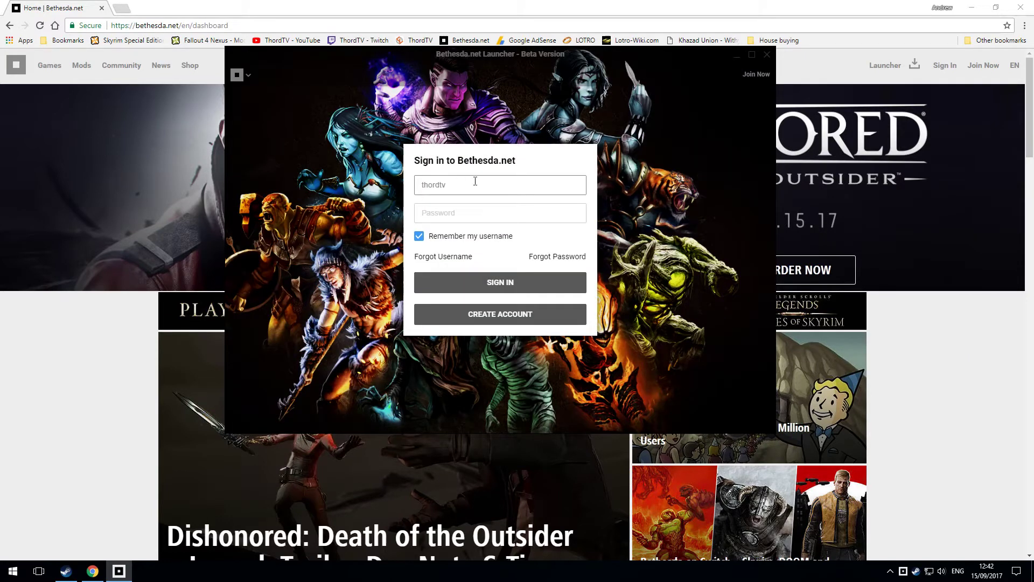
pyautogui.doubleClick(475, 181)
pyautogui.press('BackSpace')
pyautogui.click(514, 217)
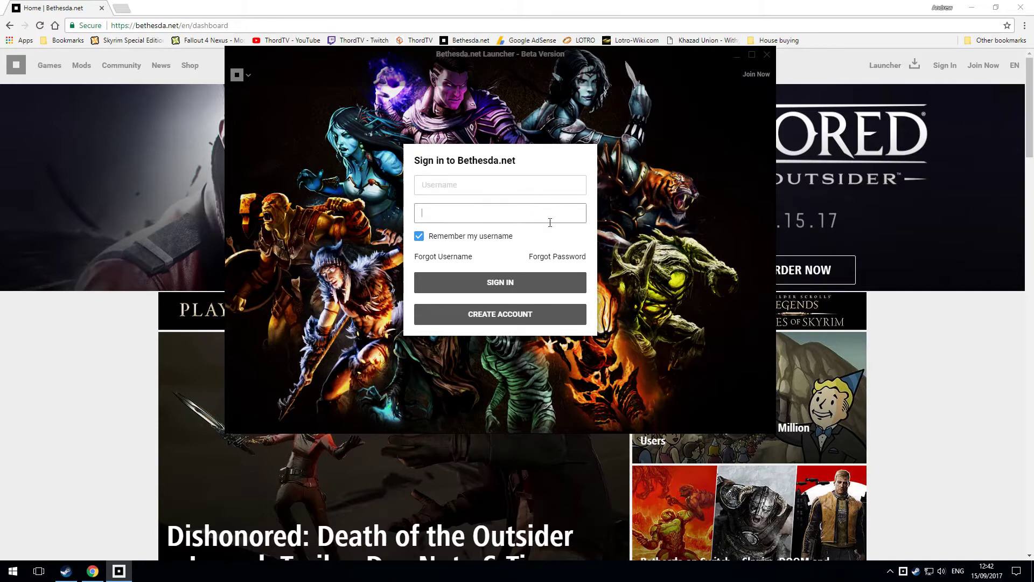
pyautogui.click(487, 183)
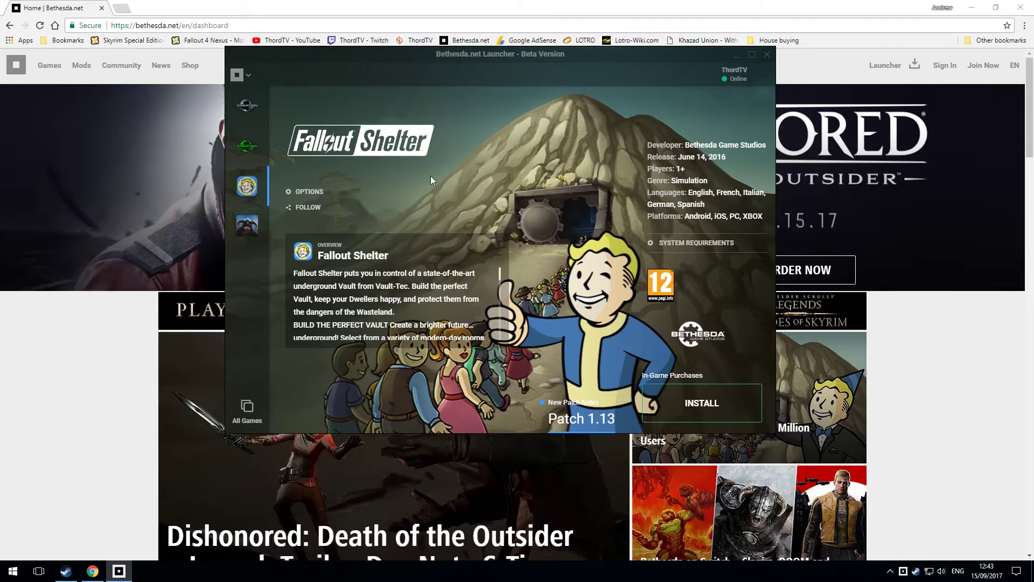
pyautogui.click(244, 152)
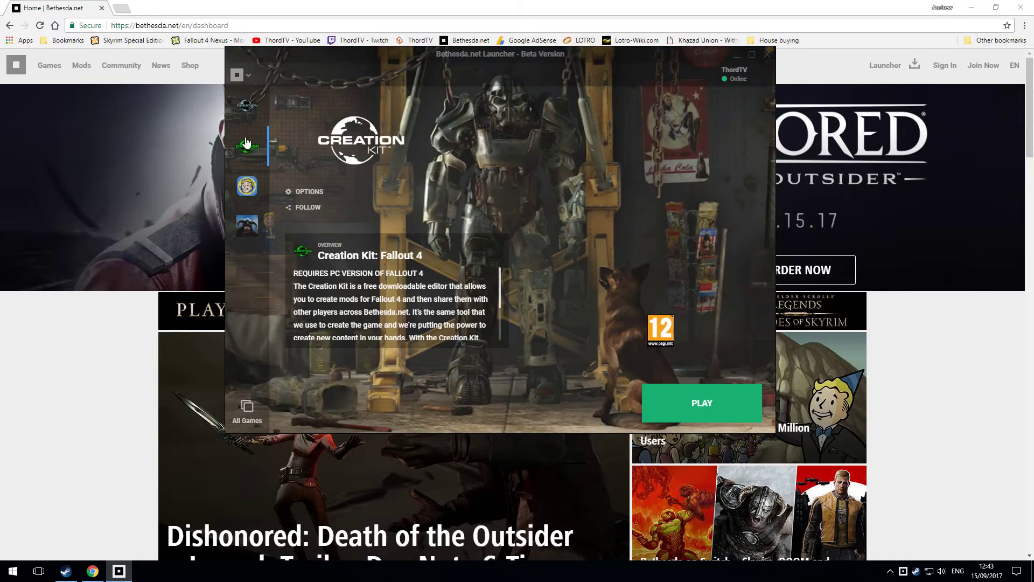
pyautogui.click(251, 112)
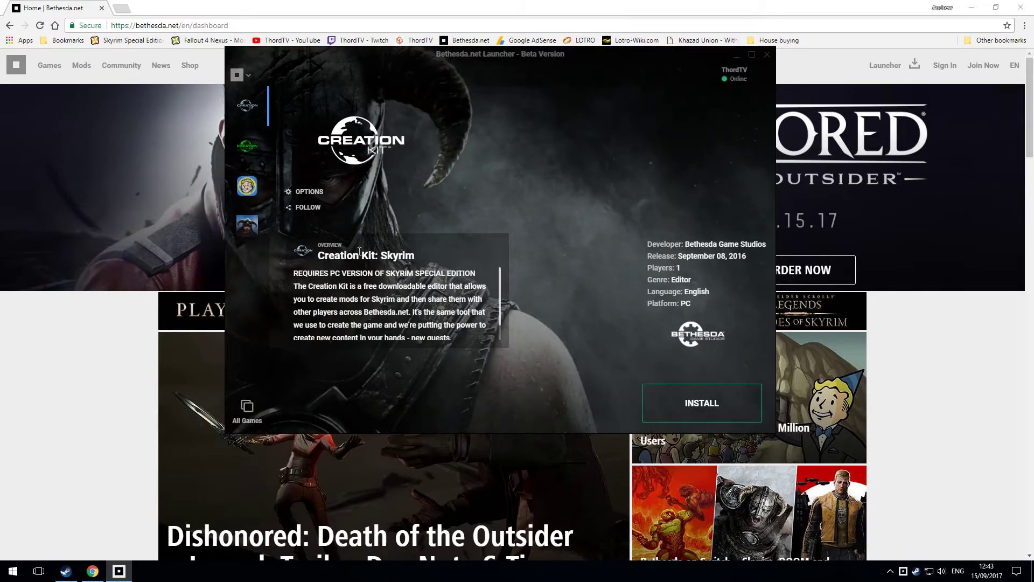
# Step: Begin installing Creation Kit: Skyrim and accept its EULA after reading to the end
pyautogui.click(723, 408)
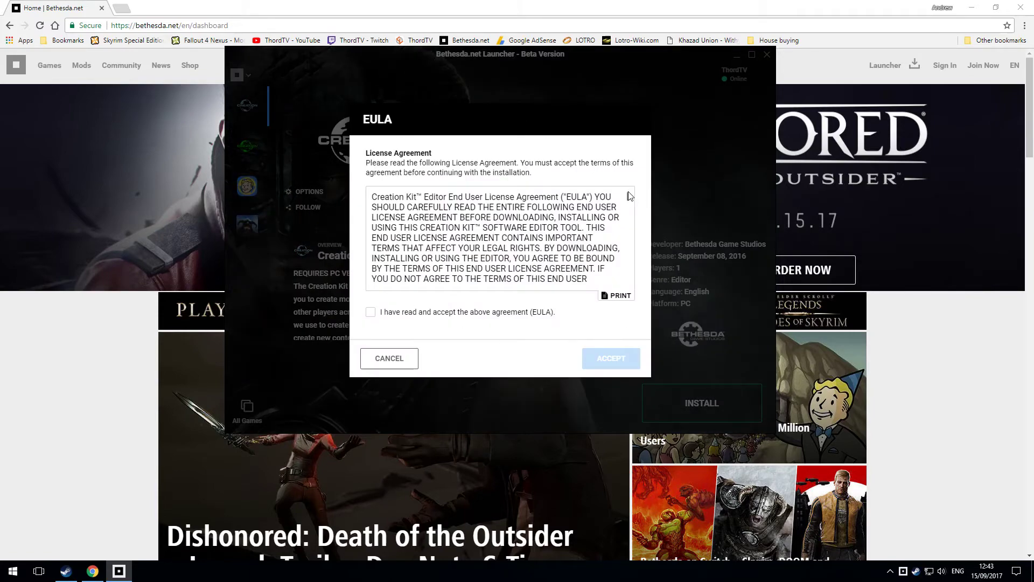
pyautogui.scroll(-5, 630, 235)
pyautogui.scroll(-10, 630, 236)
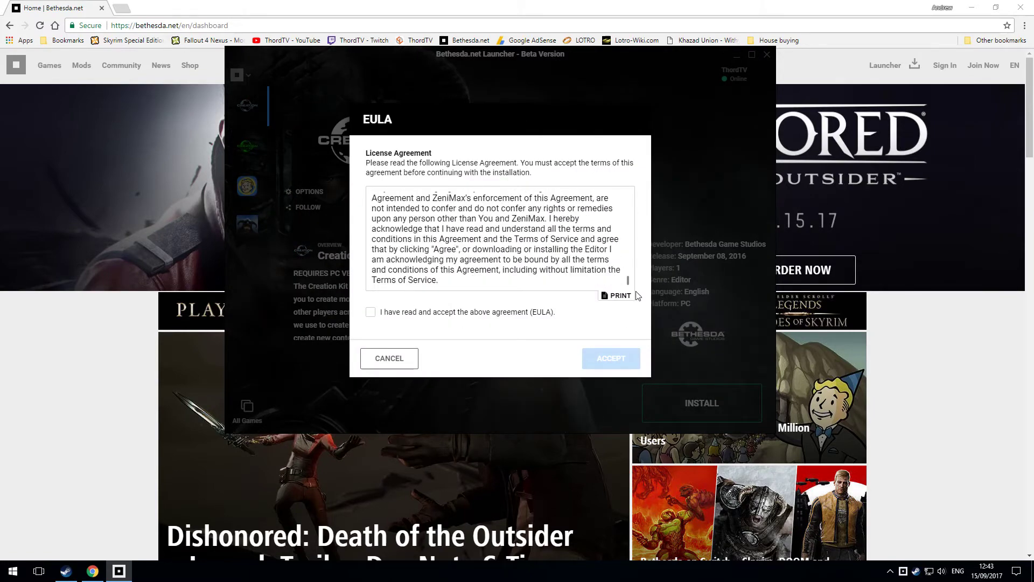
pyautogui.click(371, 312)
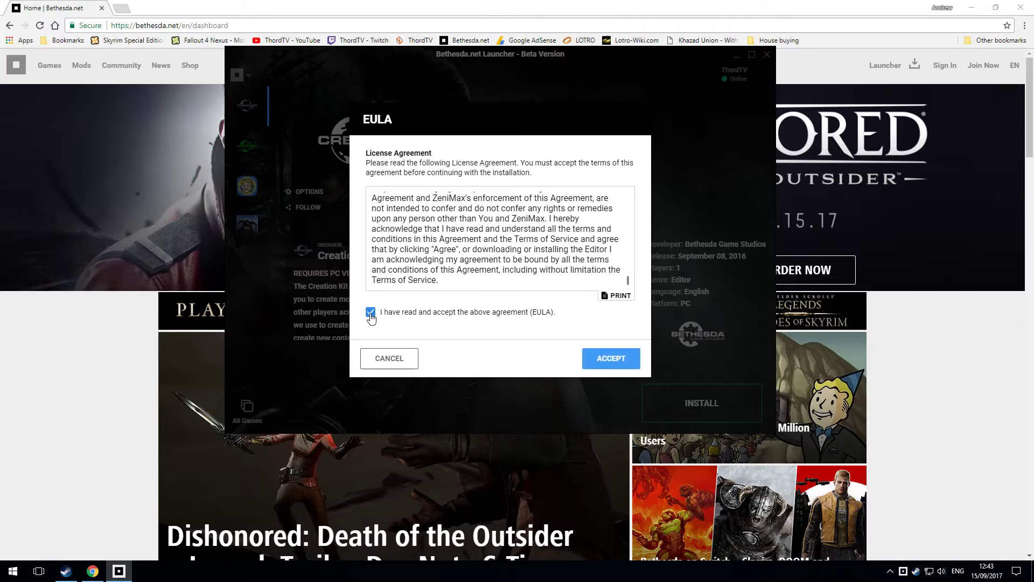
pyautogui.click(619, 361)
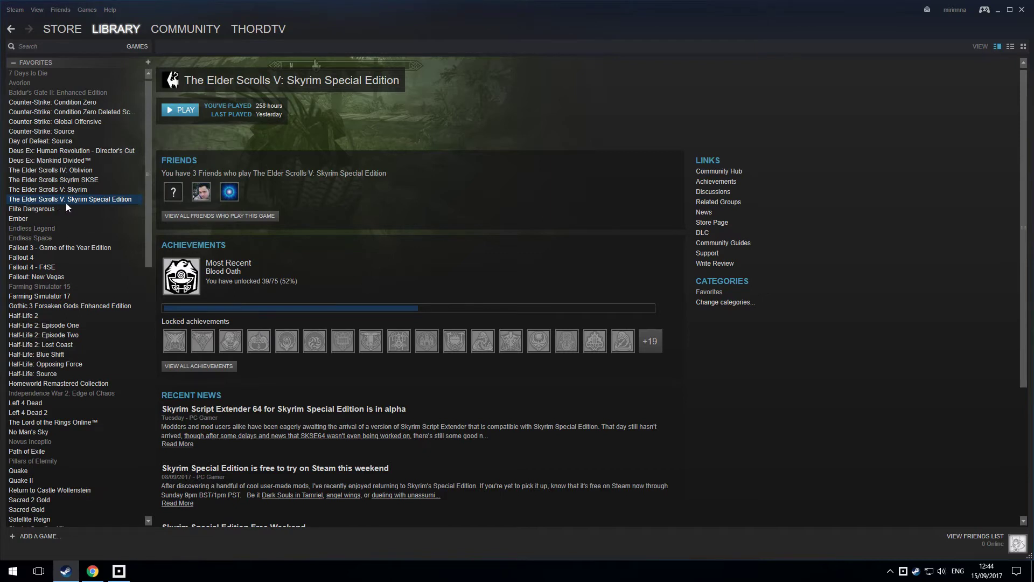
# Step: Open Skyrim Special Edition's local install folder from its Steam Properties
pyautogui.rightClick(113, 200)
pyautogui.click(143, 351)
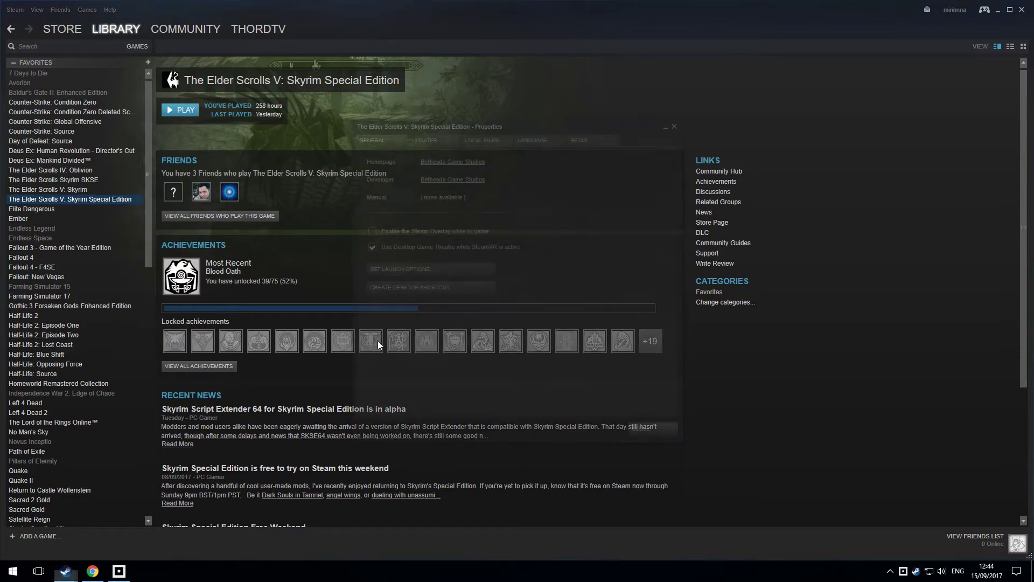
pyautogui.click(487, 139)
pyautogui.click(438, 184)
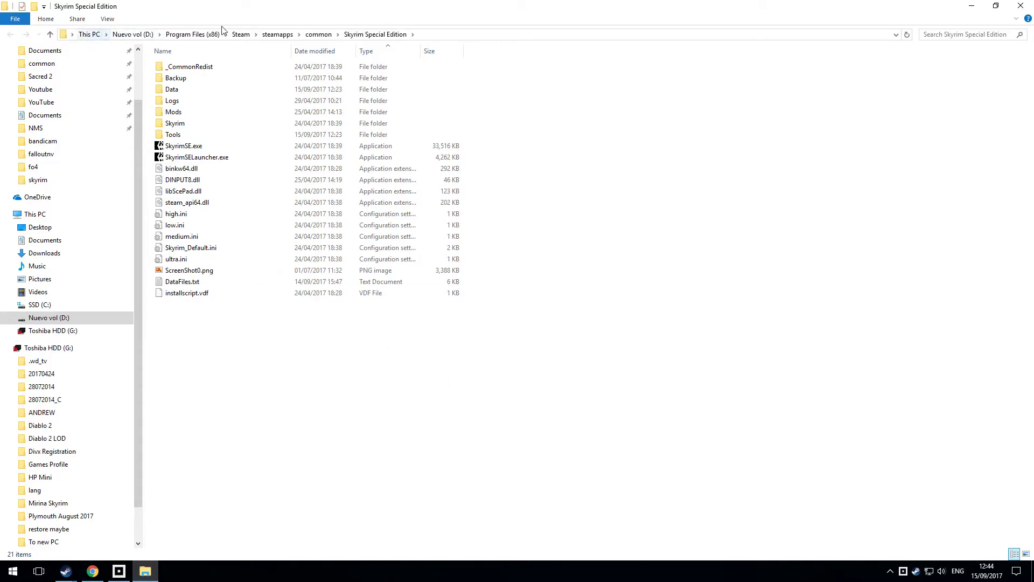
# Step: Check the folder's full steamapps\common path, then return to the Creation Kit install dialog
pyautogui.click(442, 35)
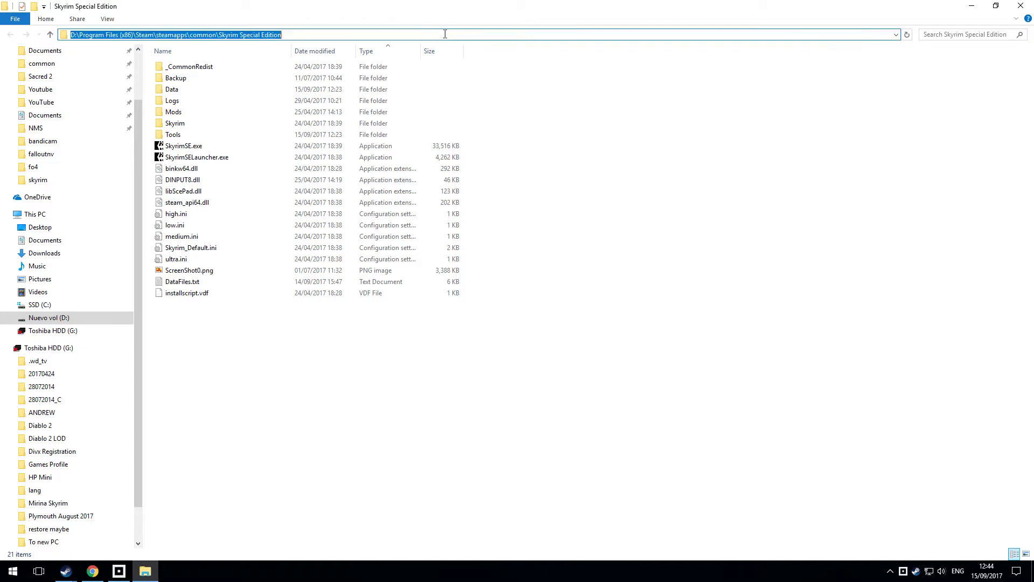
pyautogui.click(442, 35)
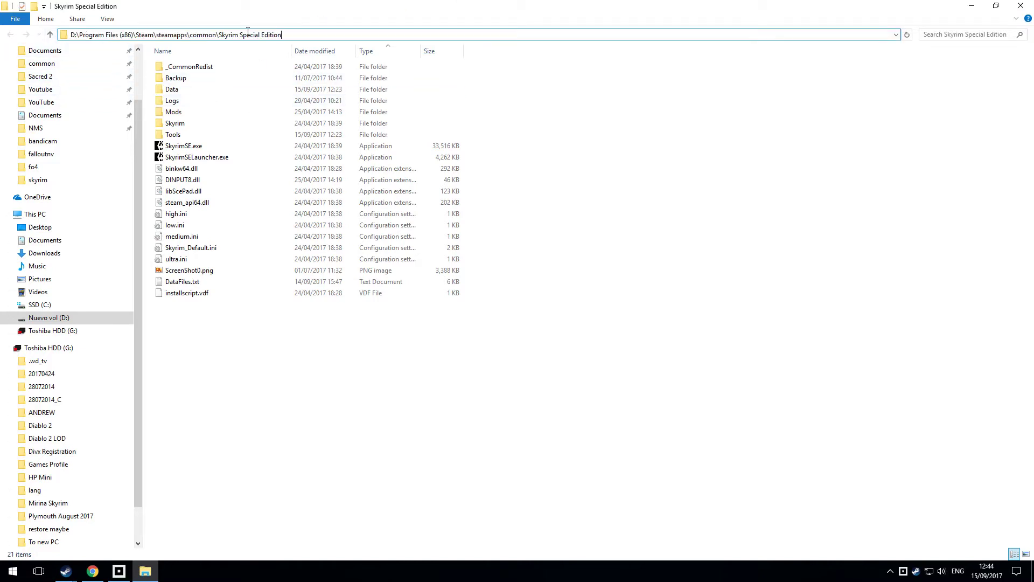
pyautogui.click(333, 334)
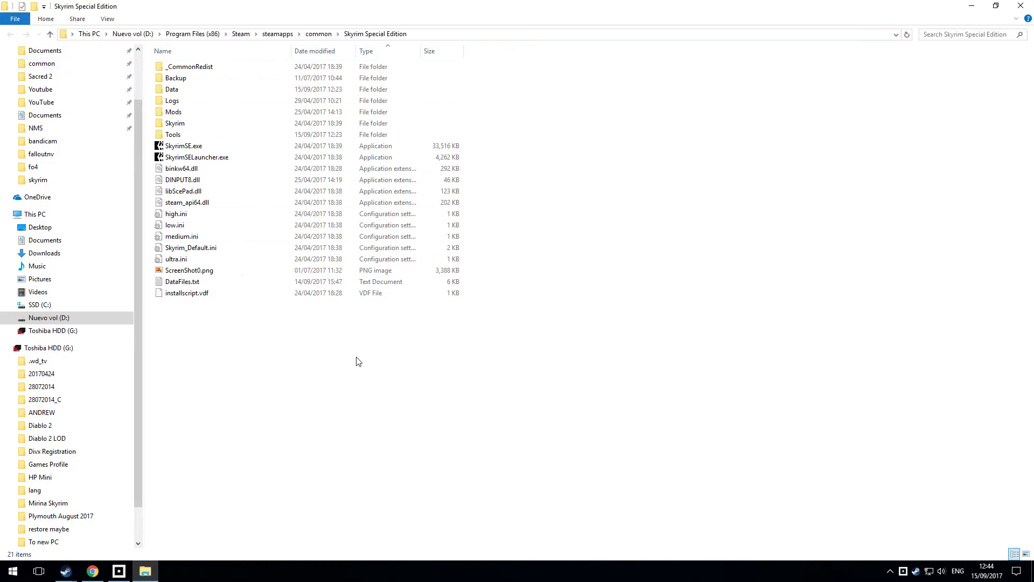
pyautogui.click(119, 571)
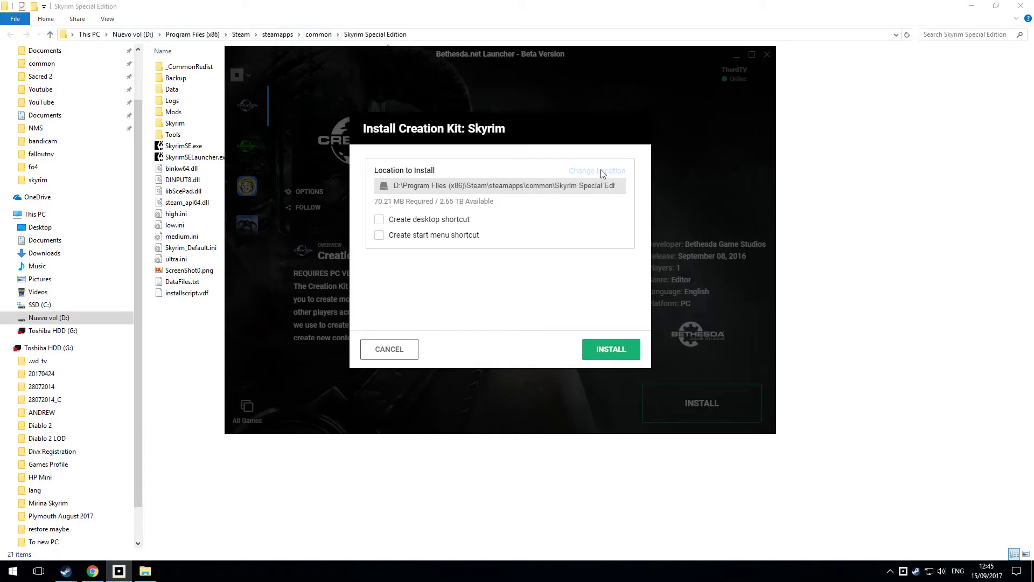
# Step: Inspect the Skyrim install path, cancel the Creation Kit install, and bring Steam forward
pyautogui.doubleClick(559, 192)
pyautogui.click(405, 355)
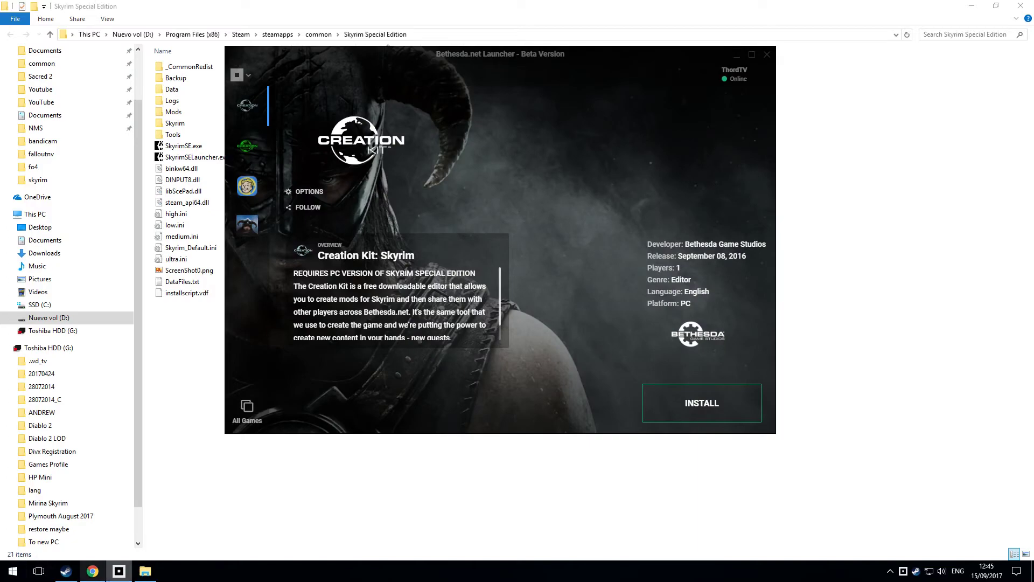
pyautogui.click(66, 572)
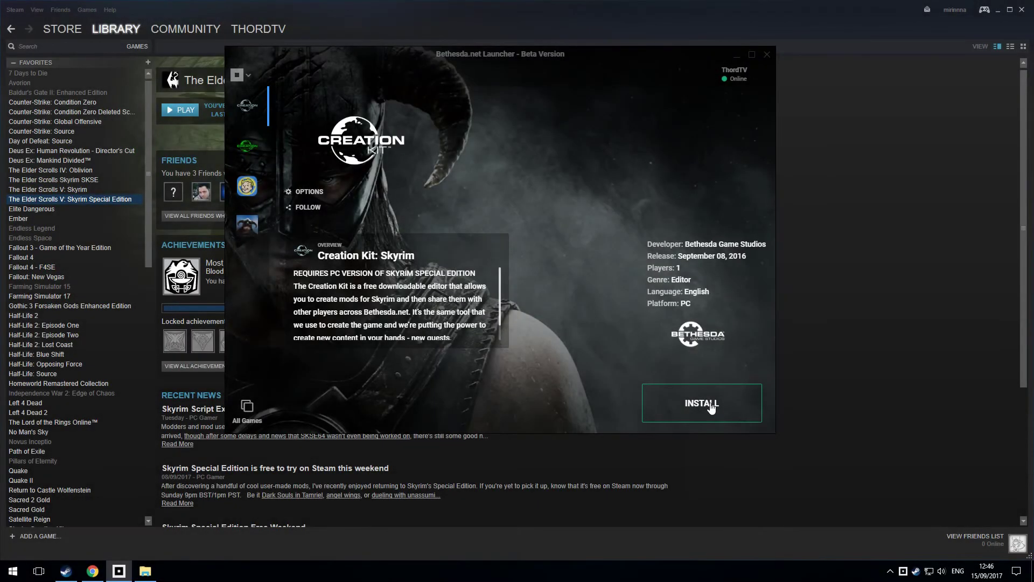
# Step: Accept the EULA and install Creation Kit: Skyrim into the Skyrim Special Edition folder
pyautogui.click(711, 407)
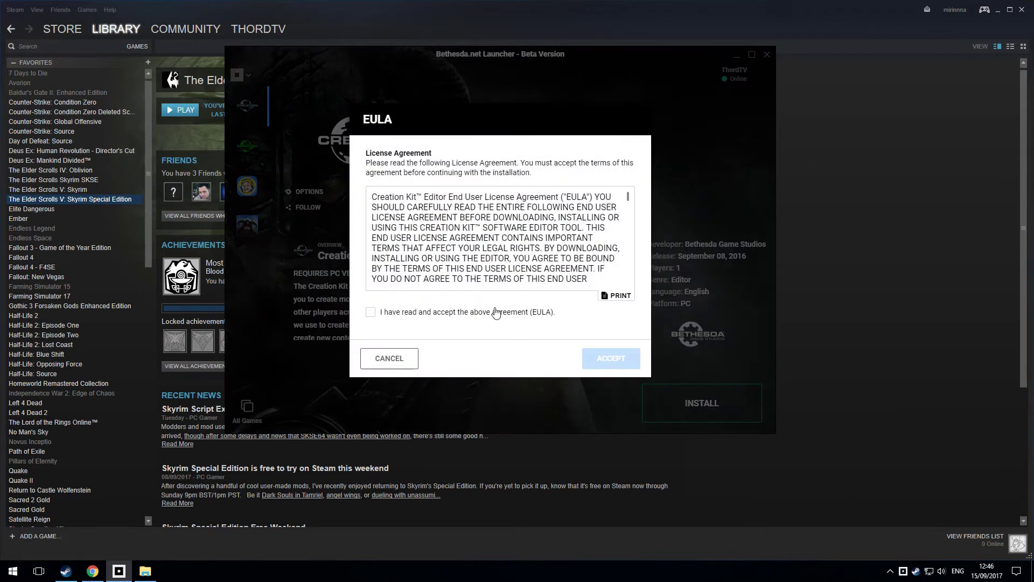
pyautogui.click(371, 313)
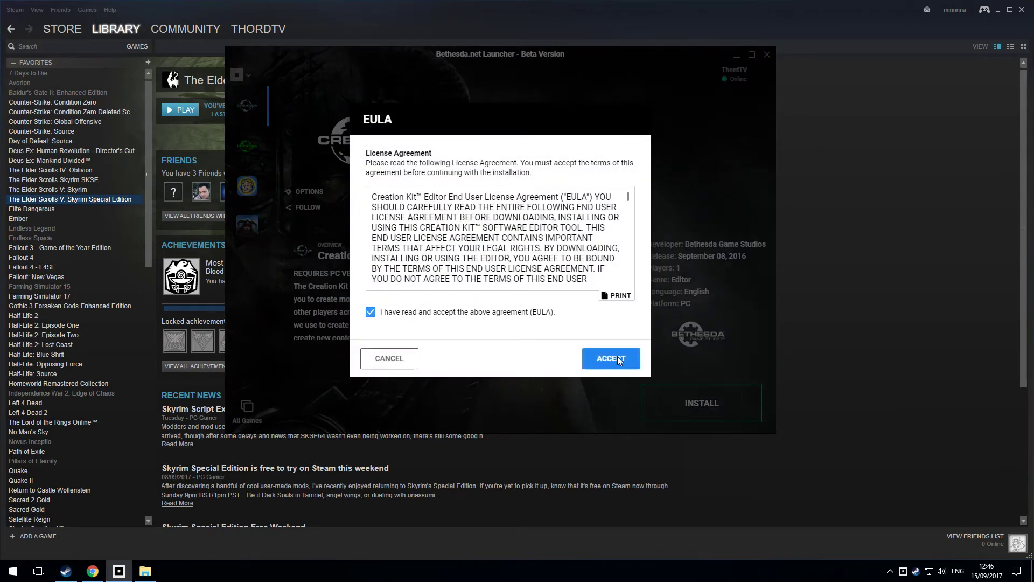
pyautogui.click(616, 360)
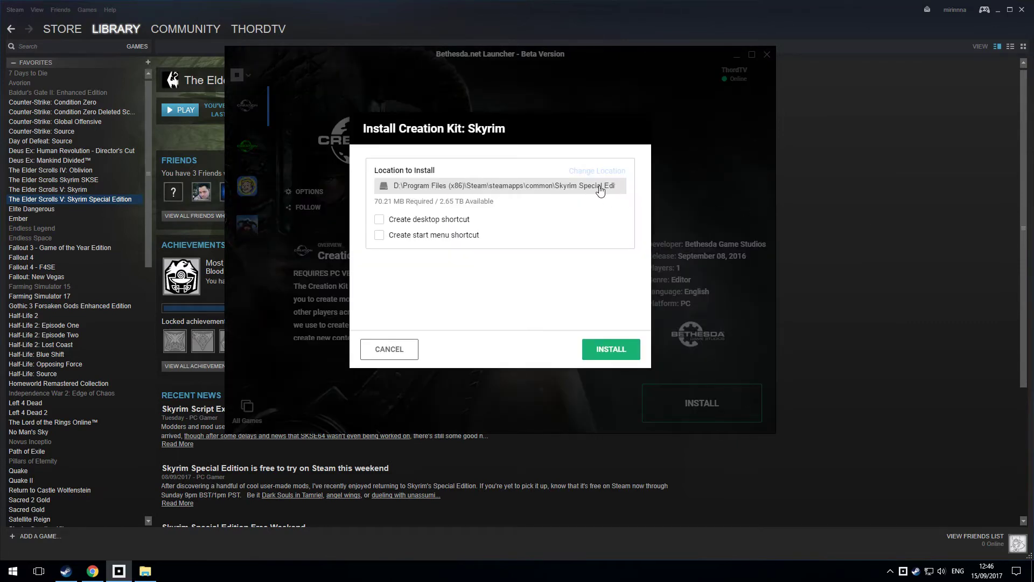
pyautogui.click(615, 352)
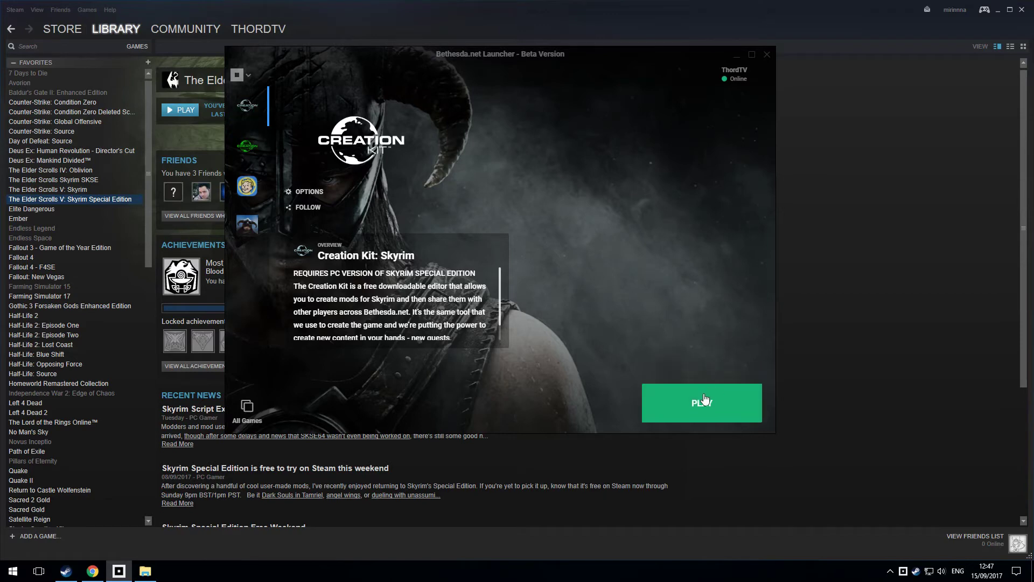
# Step: Launch Creation Kit and agree to unpack Scripts.zip
pyautogui.click(704, 402)
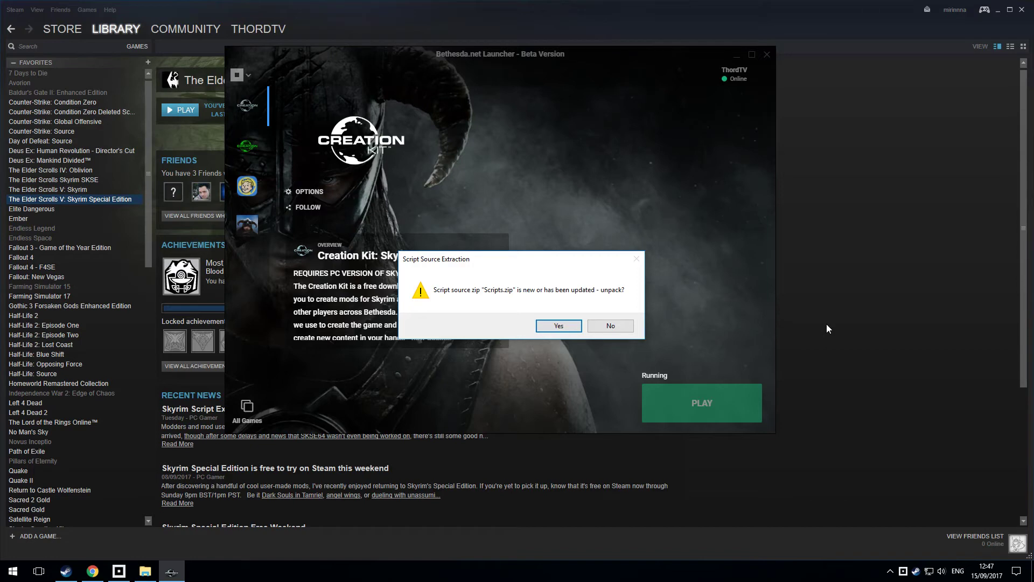
pyautogui.moveTo(558, 267); pyautogui.dragTo(548, 233)
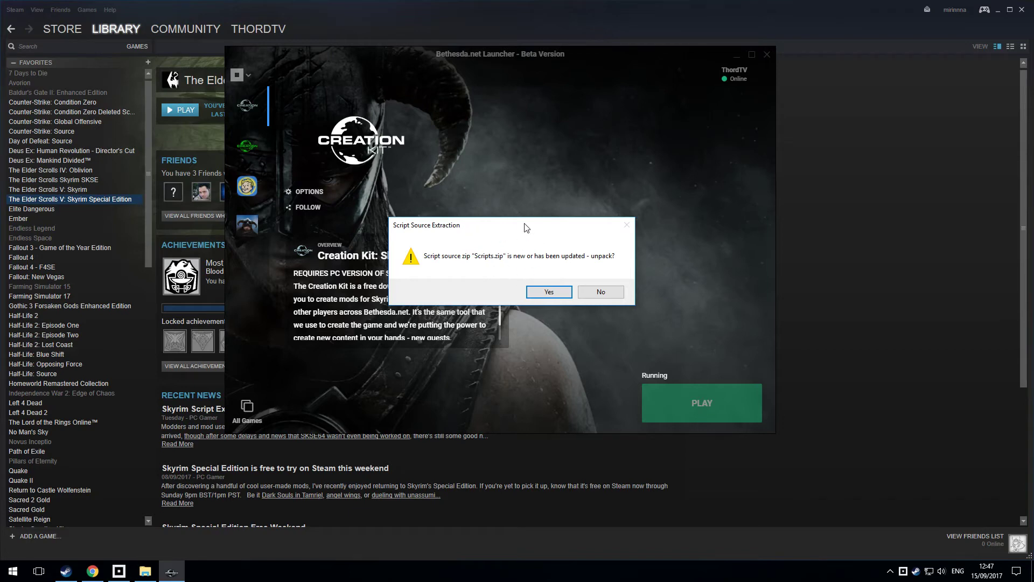
pyautogui.moveTo(522, 226); pyautogui.dragTo(528, 229)
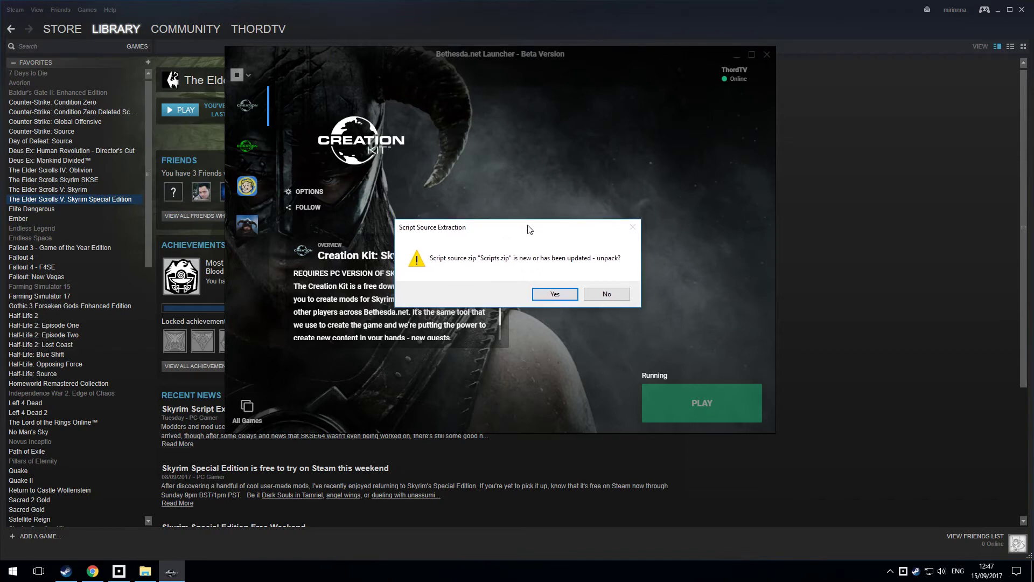
pyautogui.click(553, 296)
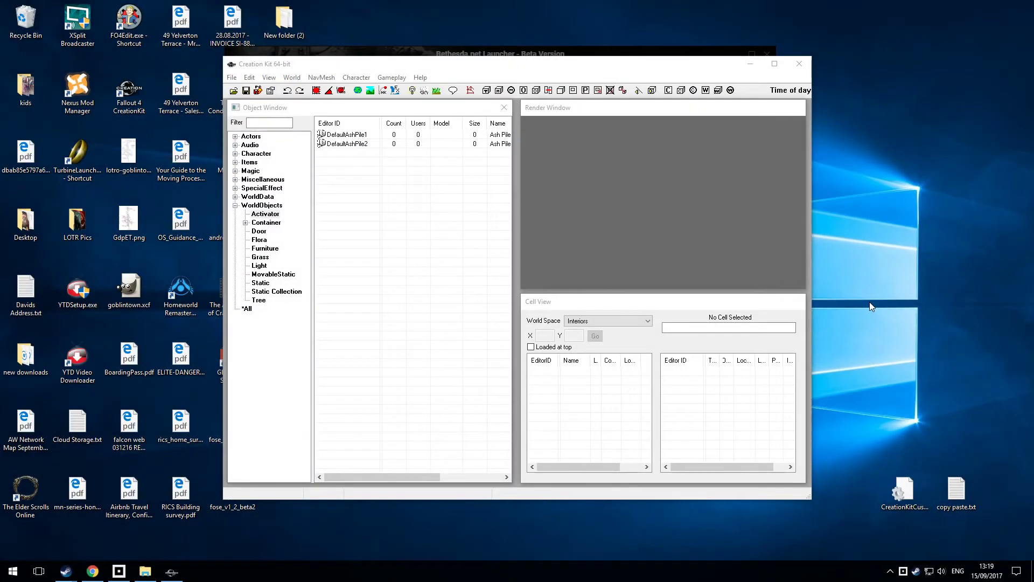
# Step: In the Data dialog, tick Skyrim, Update, Dawnguard, HearthFires and Dragonborn .esm files
pyautogui.click(526, 71)
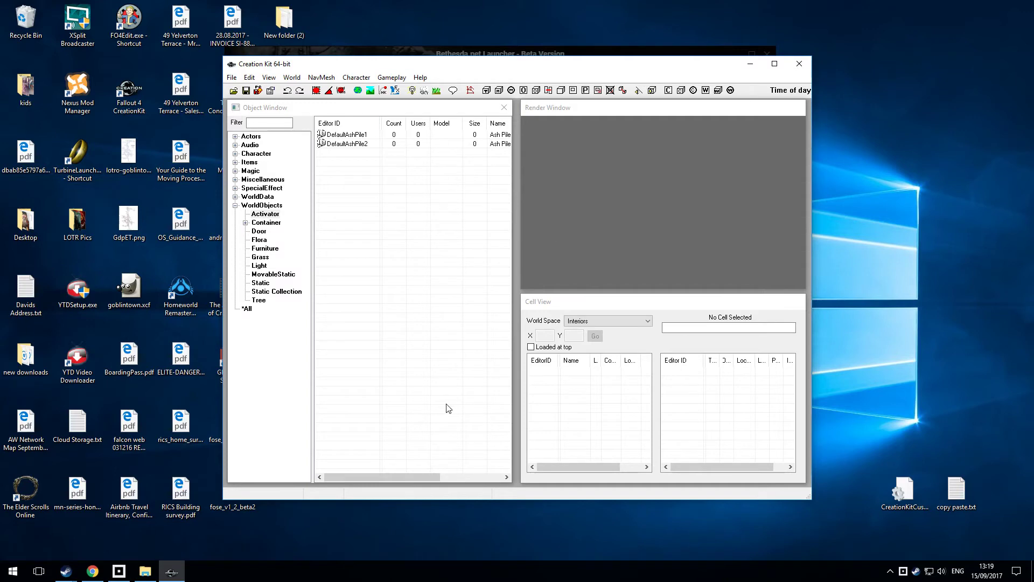
pyautogui.click(233, 90)
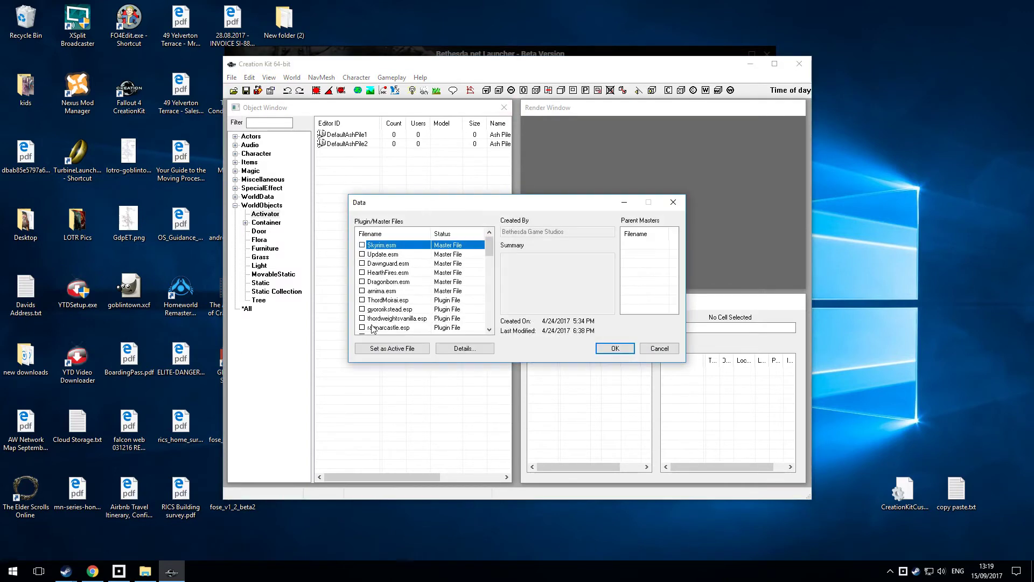
pyautogui.doubleClick(381, 245)
pyautogui.doubleClick(384, 255)
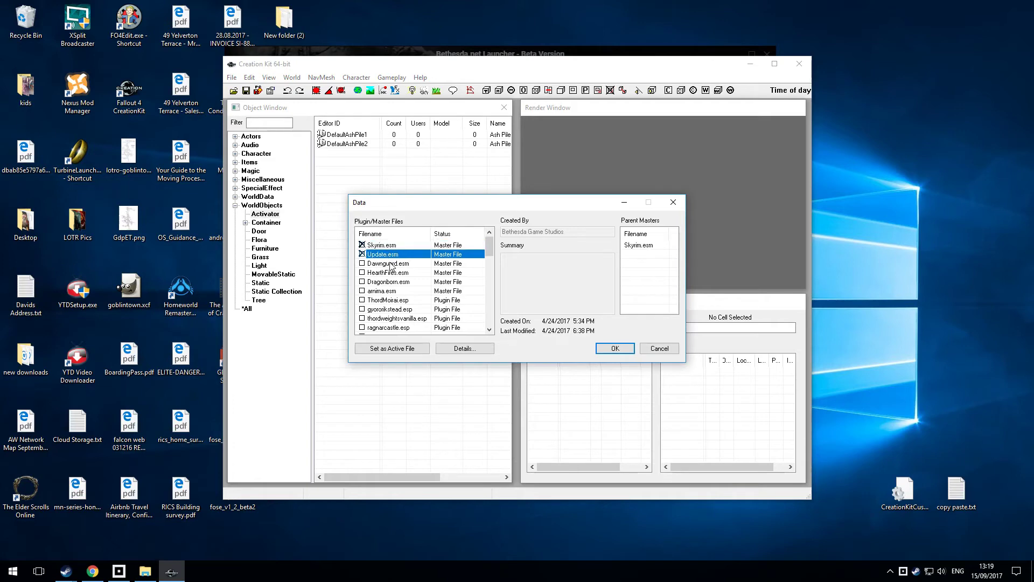
pyautogui.doubleClick(389, 264)
pyautogui.doubleClick(392, 272)
pyautogui.doubleClick(394, 281)
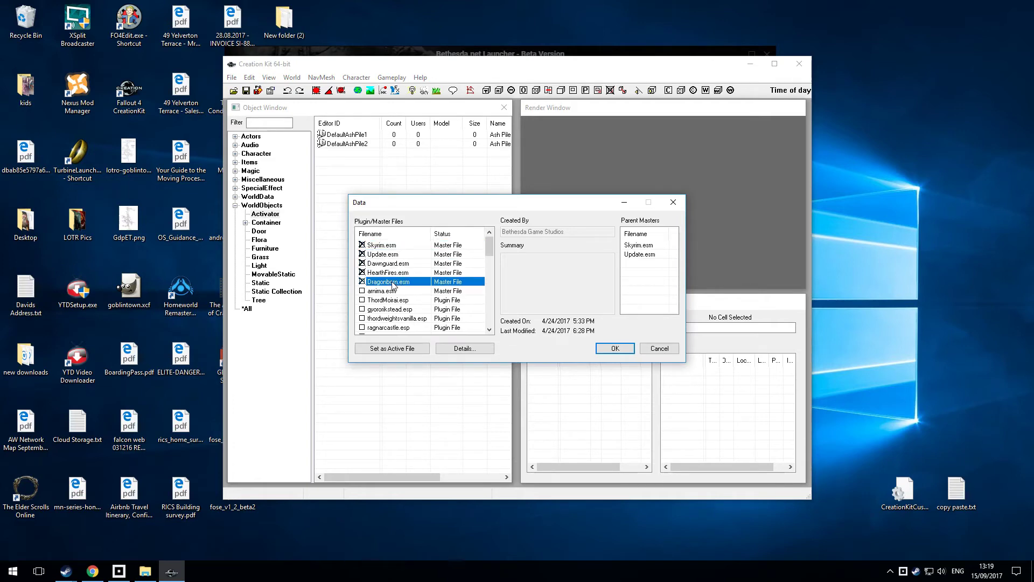
# Step: Review the file details and parent masters of each of the five ticked masters
pyautogui.click(383, 245)
pyautogui.click(385, 254)
pyautogui.click(389, 264)
pyautogui.click(392, 272)
pyautogui.click(395, 281)
# Step: Load the ticked masters and dismiss the Invalid File Selection error
pyautogui.click(610, 351)
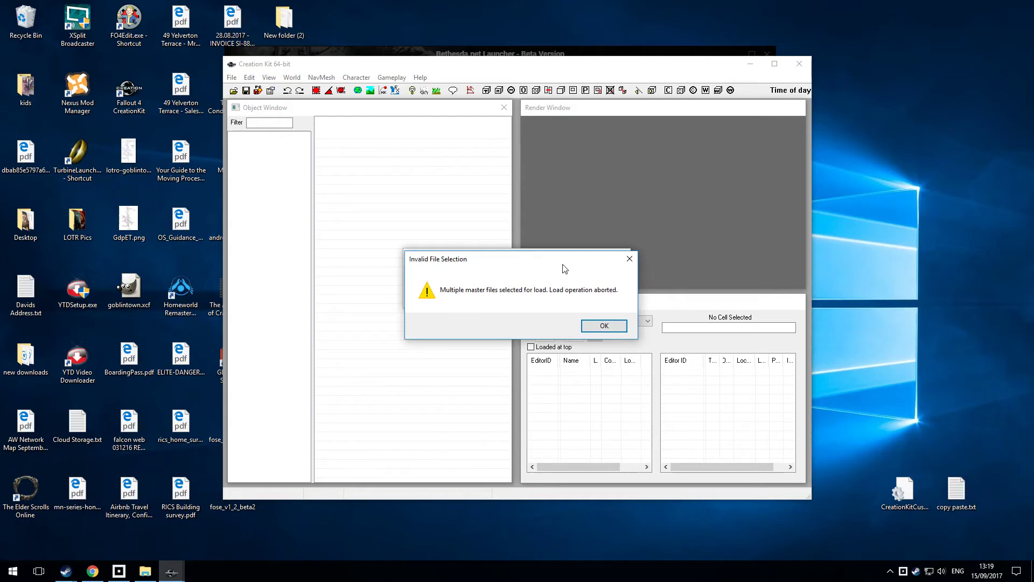
pyautogui.click(609, 326)
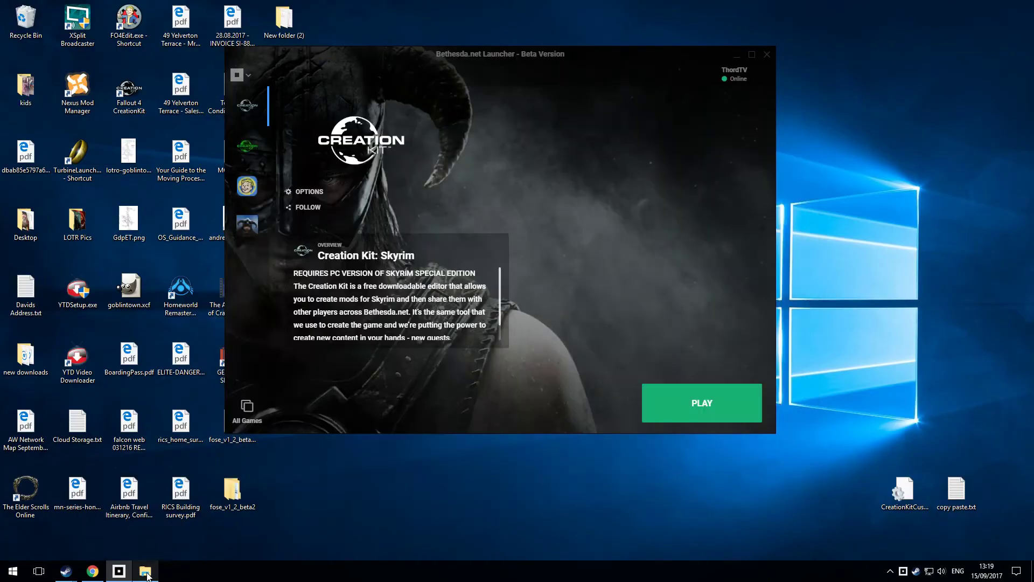
# Step: Close Creation Kit and open CreationKit.ini from the Skyrim Special Edition folder in Notepad
pyautogui.click(146, 571)
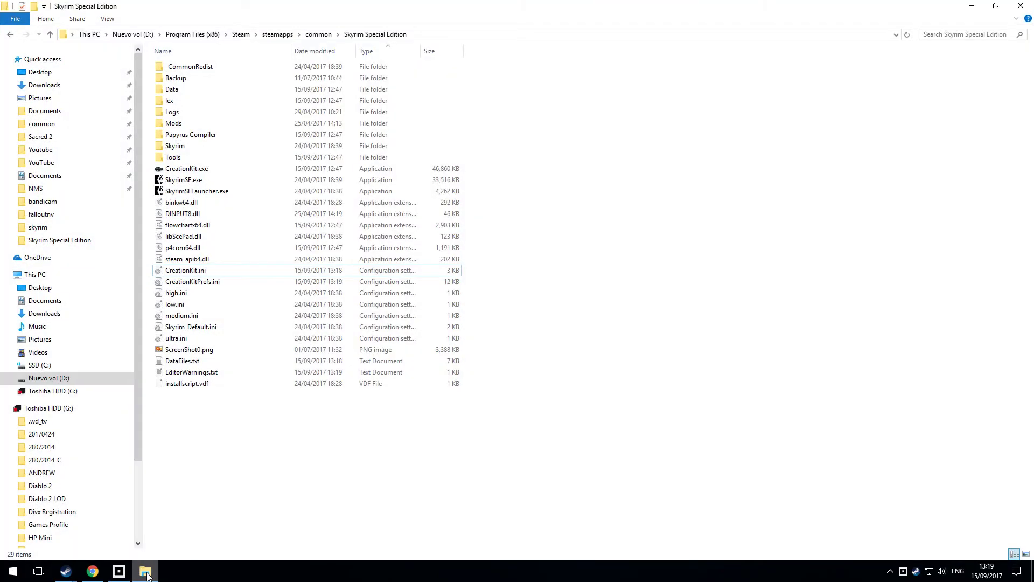
pyautogui.click(214, 268)
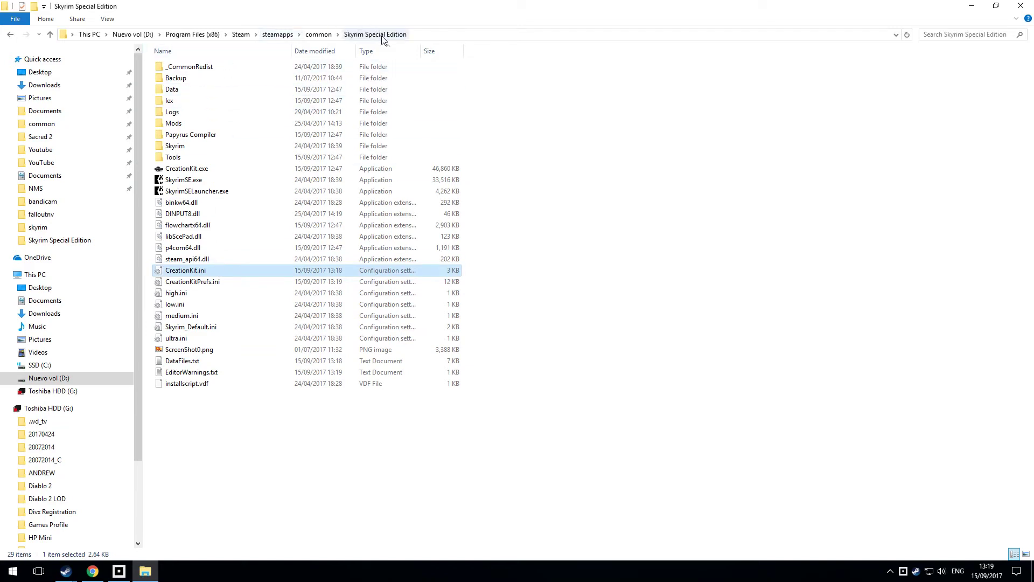
pyautogui.click(210, 170)
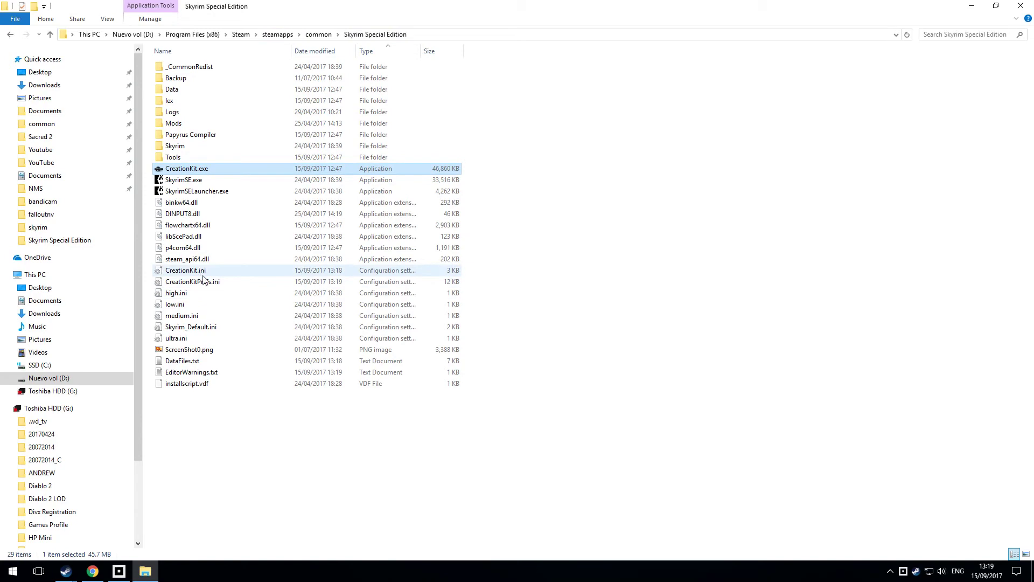
pyautogui.doubleClick(198, 271)
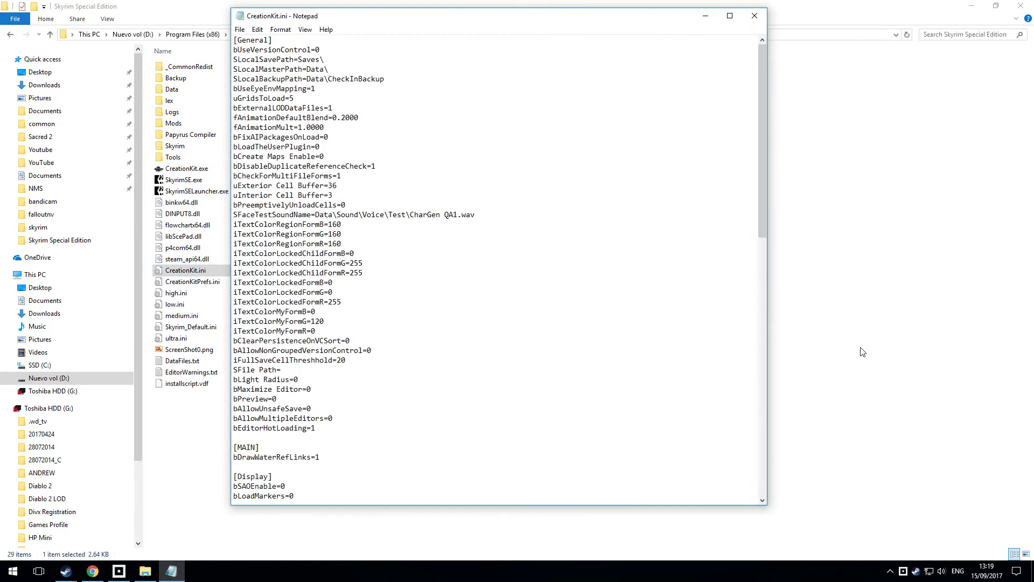
# Step: Copy the two settings lines from copy paste.txt on the desktop, then close it
pyautogui.click(970, 8)
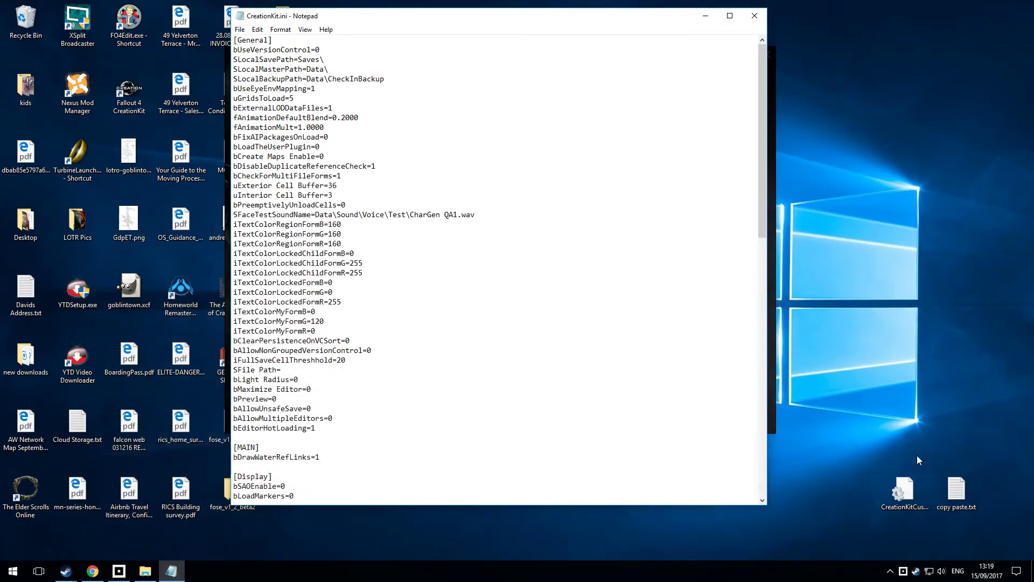
pyautogui.doubleClick(970, 499)
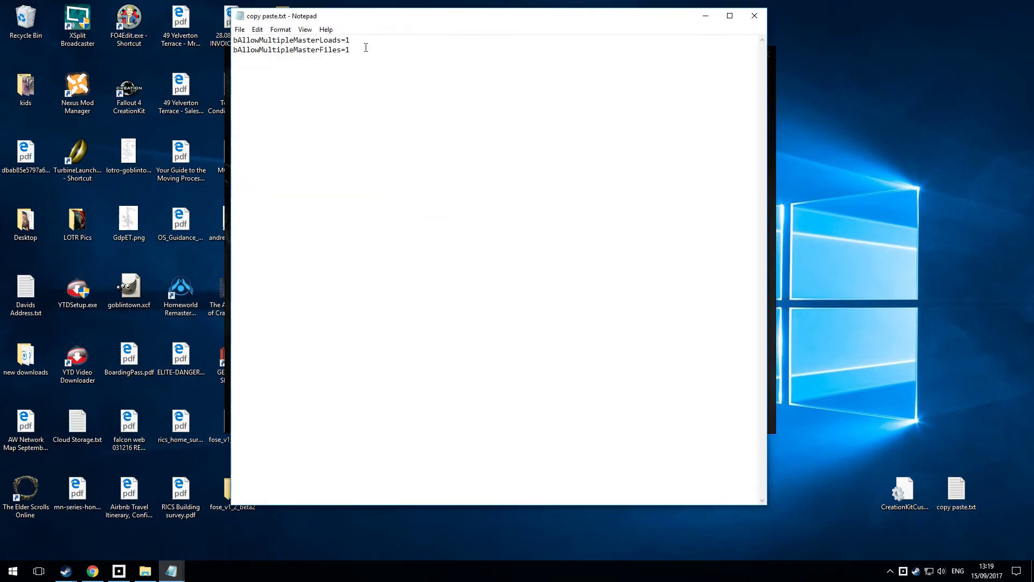
pyautogui.moveTo(362, 52); pyautogui.dragTo(235, 38)
pyautogui.rightClick(263, 45)
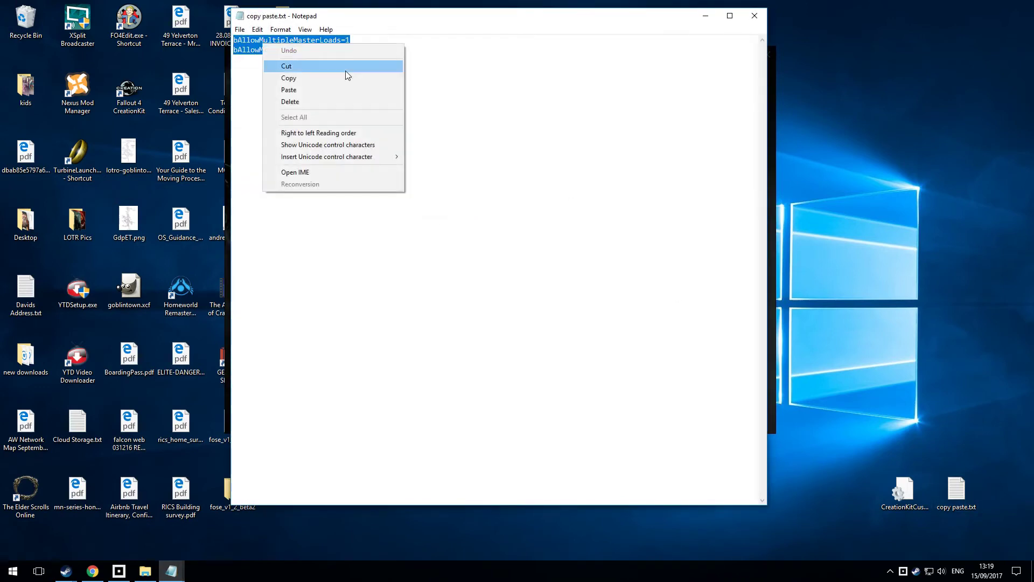
pyautogui.click(343, 79)
pyautogui.click(754, 15)
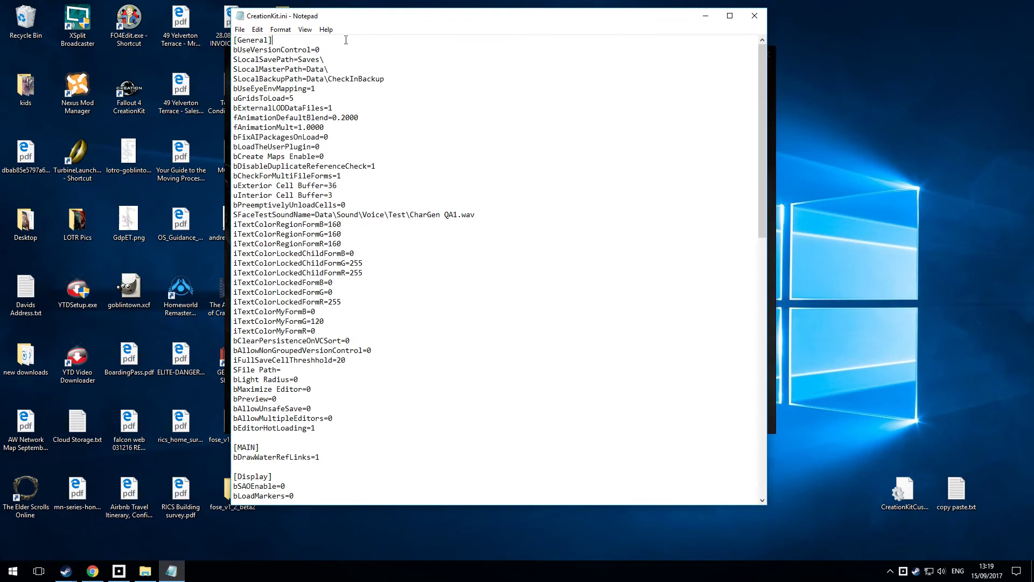
# Step: Paste bAllowMultipleMasterLoads=1 and bAllowMultipleMasterFiles=1 on a new line under [General]
pyautogui.click(351, 43)
pyautogui.press('Return')
pyautogui.hotkey('ctrl', 'v')
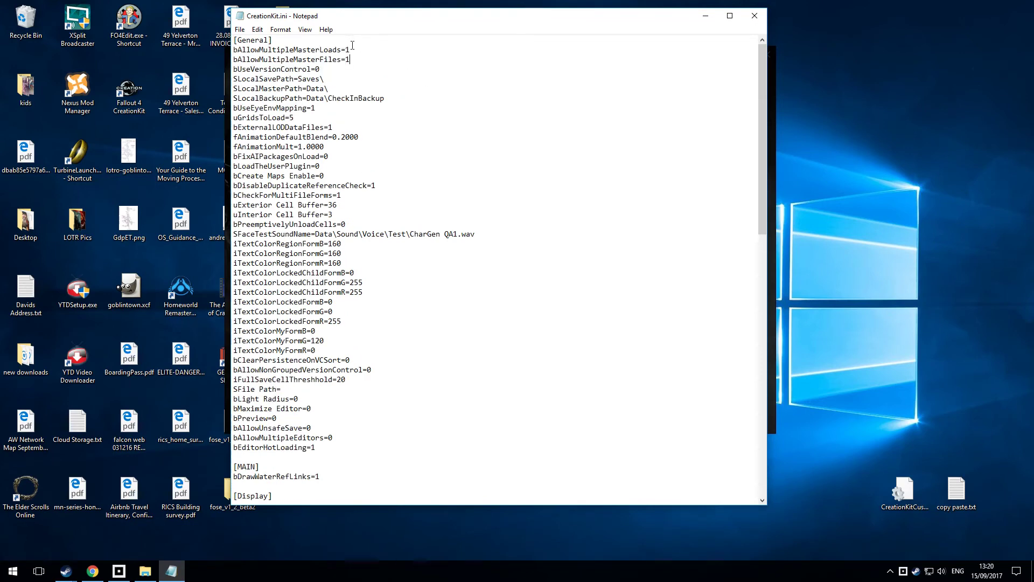
pyautogui.click(730, 16)
# Step: Review the [Archive] section and save CreationKit.ini via File > Save
pyautogui.moveTo(1028, 194); pyautogui.dragTo(1033, 506)
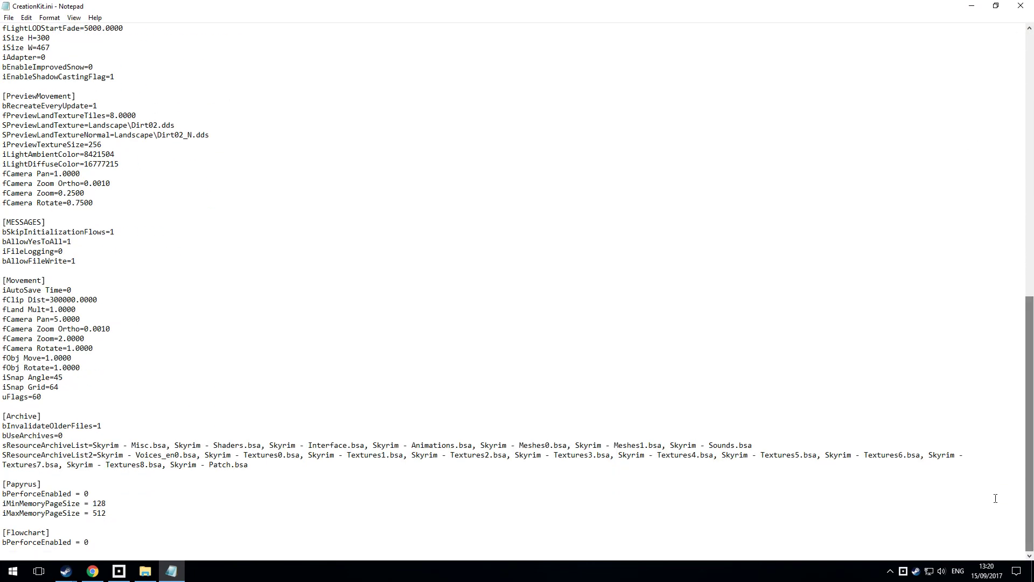
pyautogui.moveTo(264, 467); pyautogui.dragTo(2, 416)
pyautogui.click(267, 469)
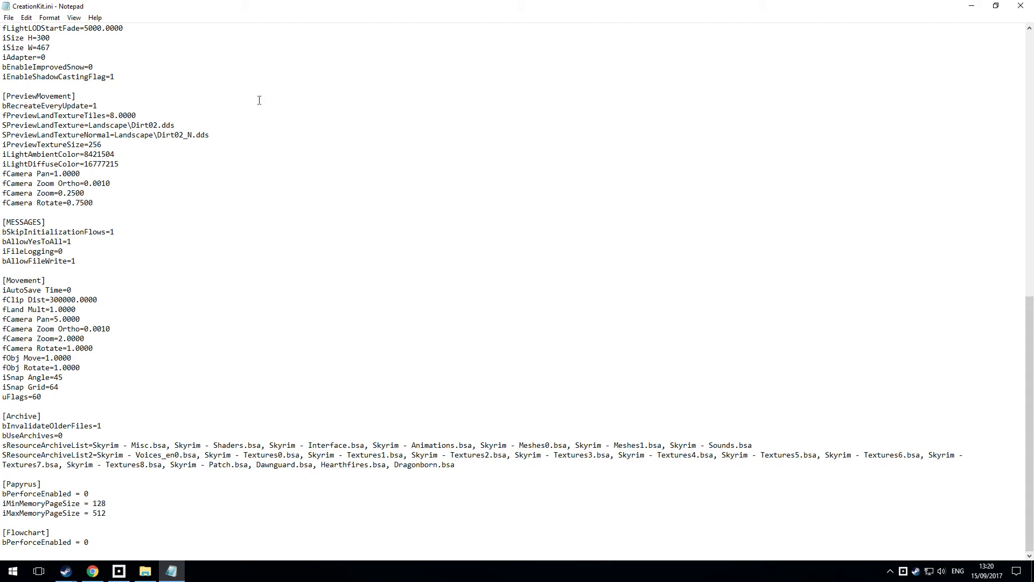
pyautogui.click(9, 17)
pyautogui.click(32, 54)
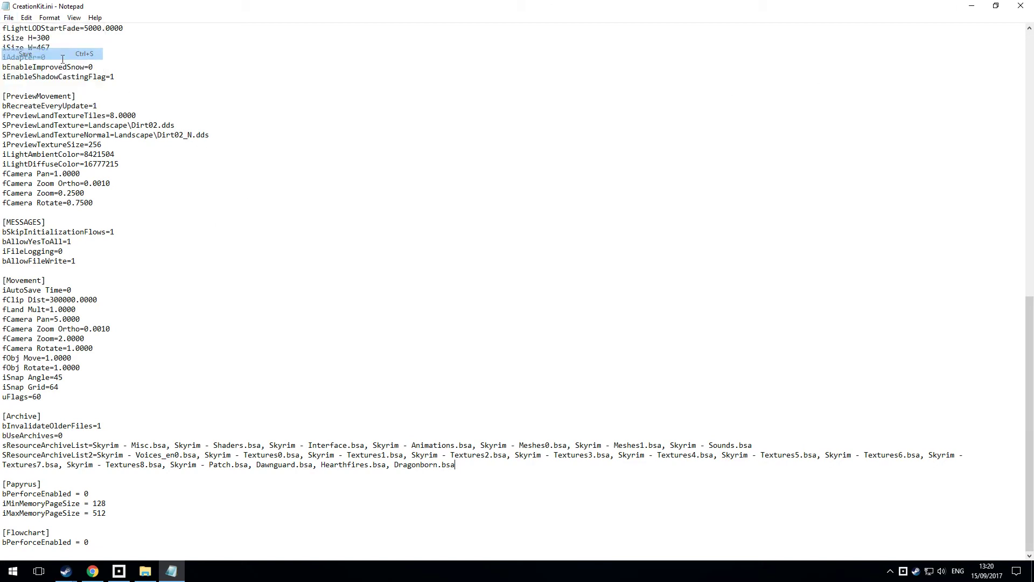
# Step: Highlight the added Dawnguard.bsa, Hearthfires.bsa and Dragonborn.bsa entries, then close Notepad
pyautogui.moveTo(466, 464); pyautogui.dragTo(2, 418)
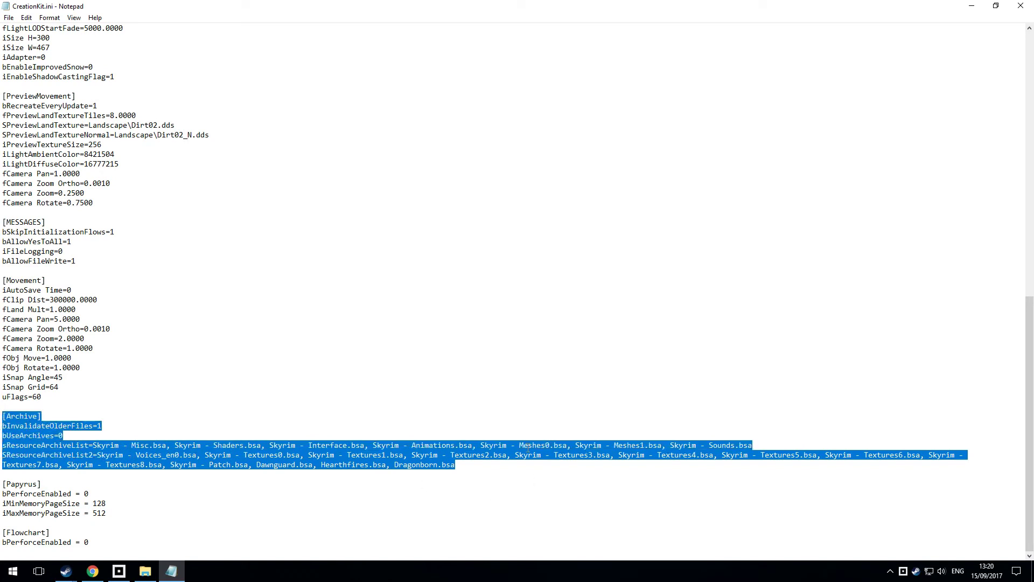
pyautogui.click(463, 466)
pyautogui.moveTo(464, 466); pyautogui.dragTo(250, 466)
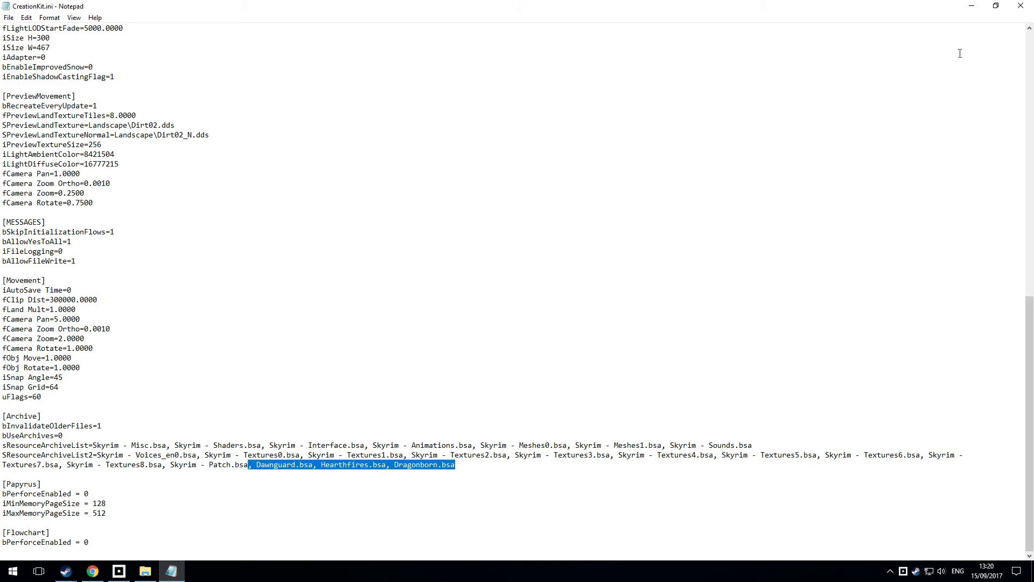
pyautogui.click(1021, 7)
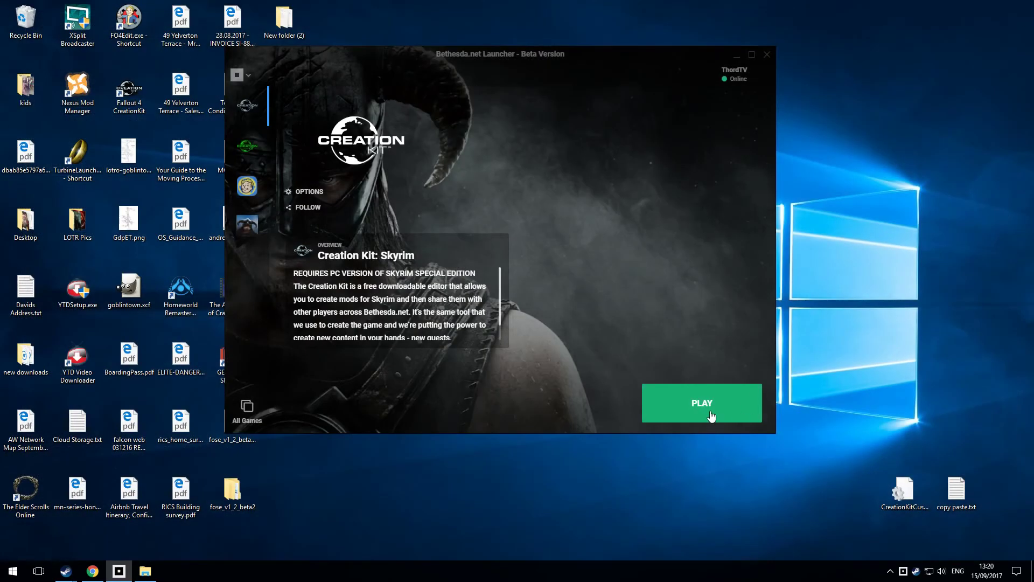
# Step: Relaunch Creation Kit and tick Skyrim, Update, Dawnguard, HearthFires and Dragonborn .esm in File > Data
pyautogui.click(710, 411)
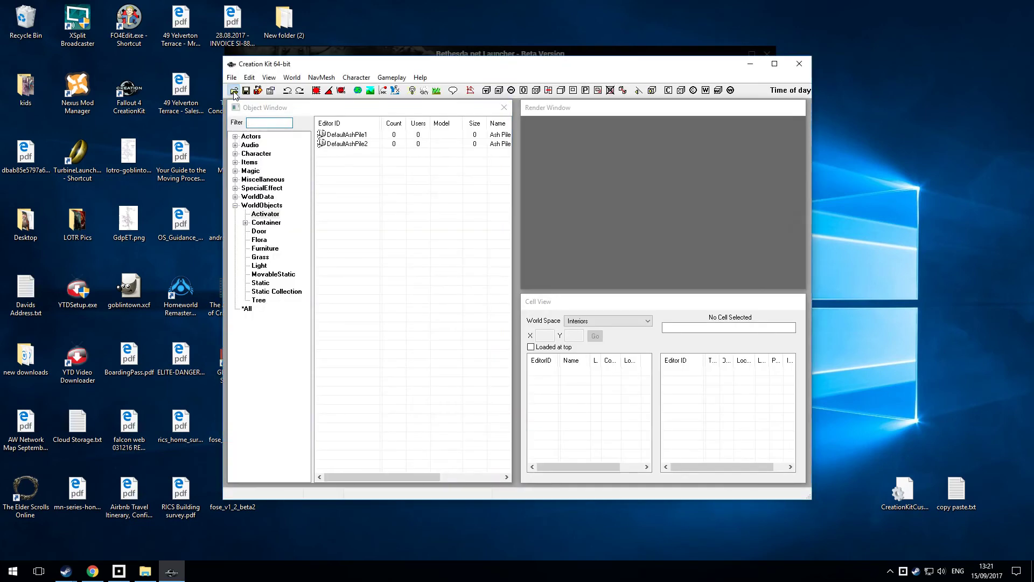
pyautogui.click(233, 90)
pyautogui.doubleClick(382, 245)
pyautogui.doubleClick(383, 254)
pyautogui.doubleClick(388, 263)
pyautogui.doubleClick(392, 273)
pyautogui.doubleClick(395, 282)
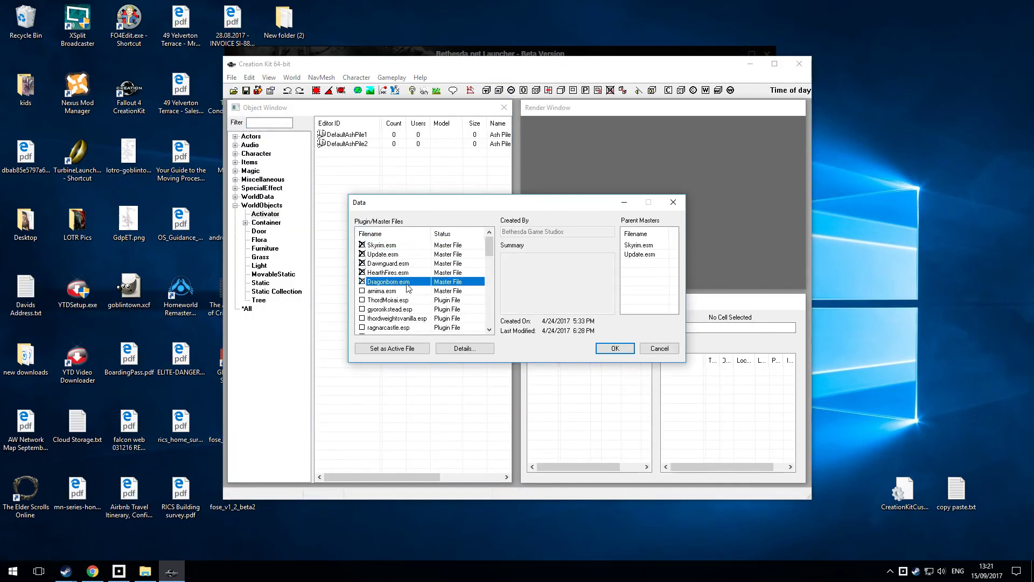
# Step: Confirm the five masters with OK and answer Yes to all on each duplicate-record warning
pyautogui.click(615, 349)
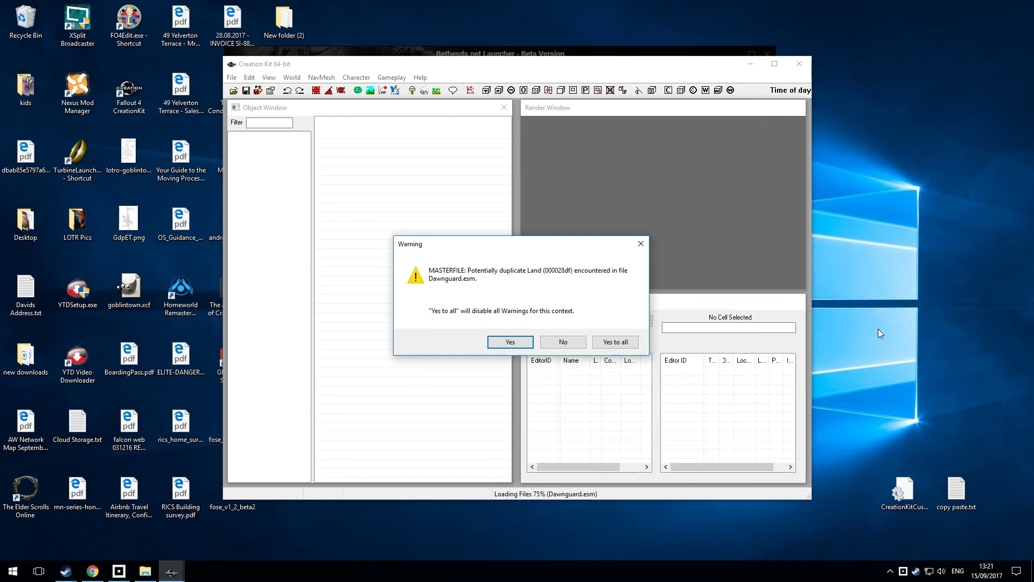
pyautogui.click(627, 343)
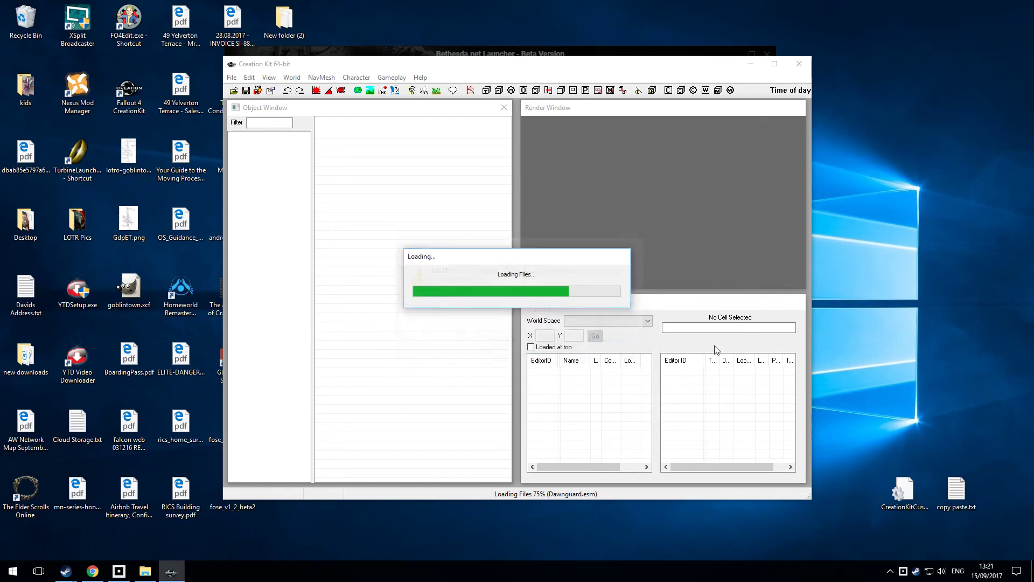
pyautogui.click(623, 349)
pyautogui.click(609, 346)
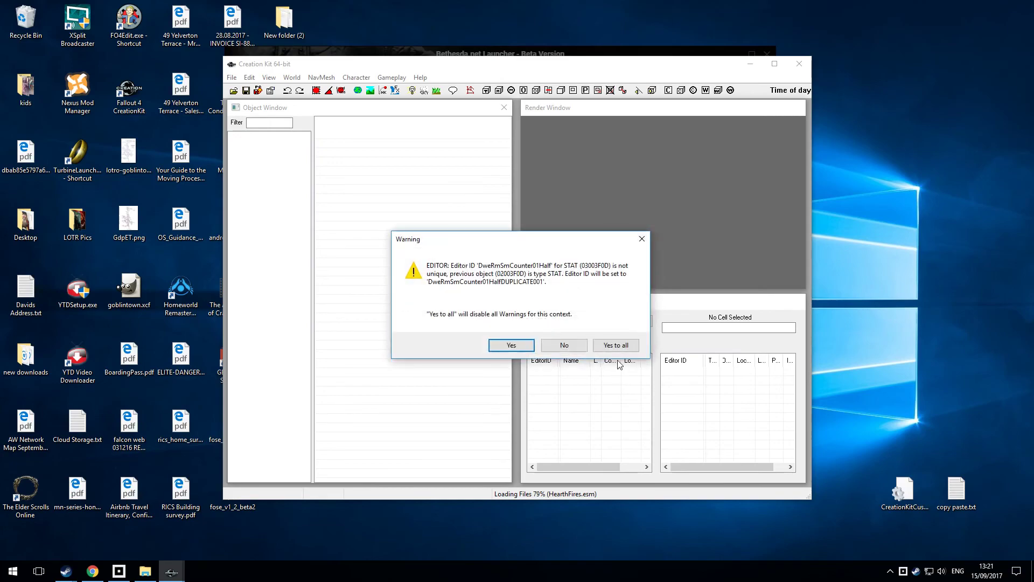
pyautogui.click(619, 345)
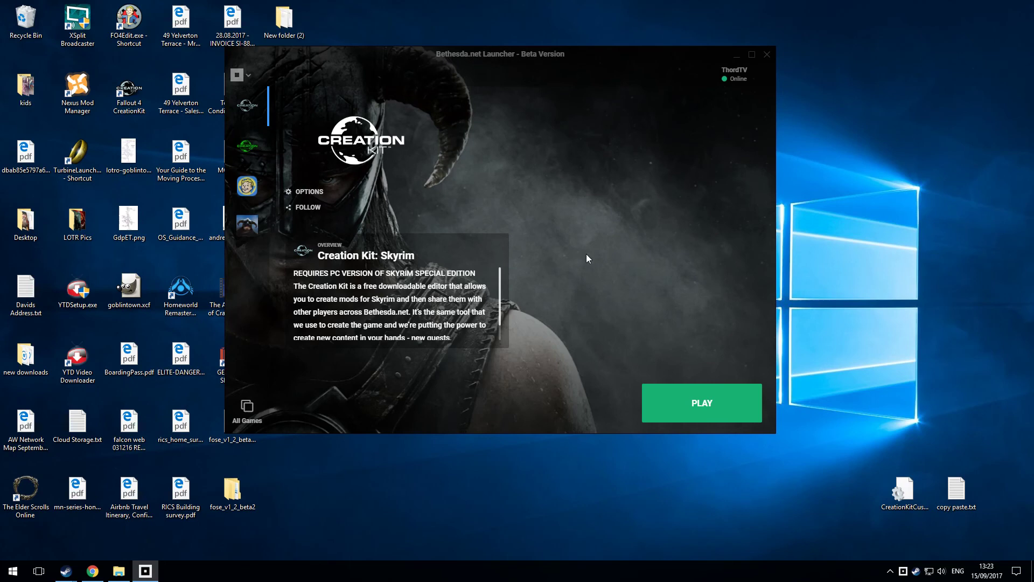
# Step: Quit the Bethesda.net Launcher from the system tray and bring File Explorer back
pyautogui.moveTo(500, 307)
pyautogui.mouseDown()
pyautogui.moveTo(501, 323)
pyautogui.moveTo(501, 291)
pyautogui.mouseUp()
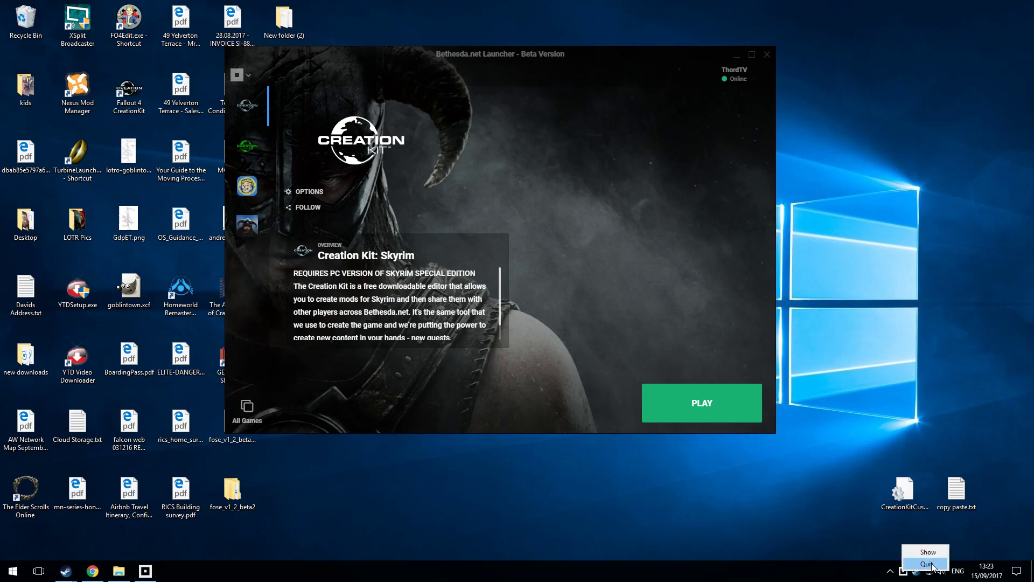
pyautogui.click(903, 570)
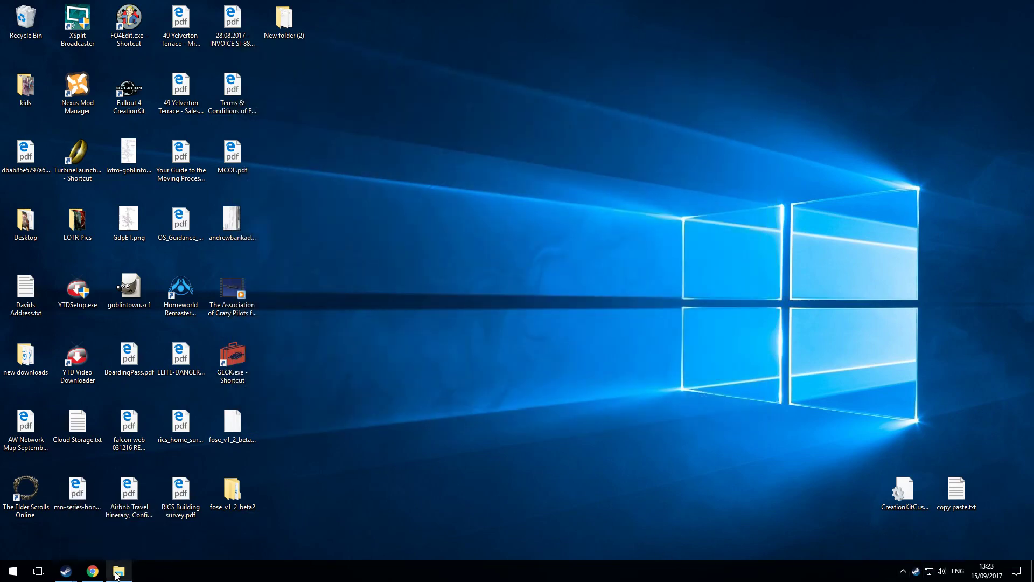
pyautogui.click(118, 571)
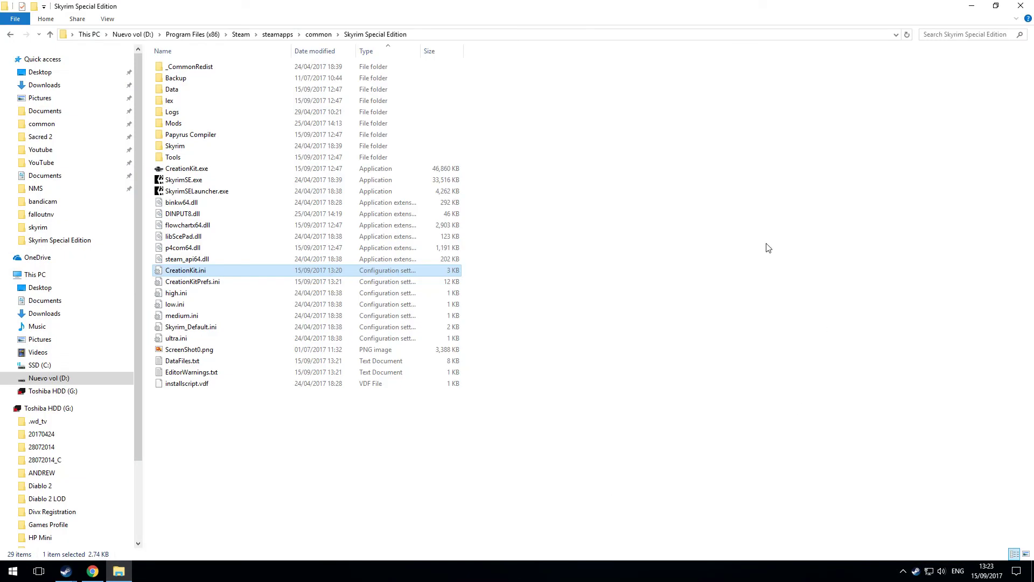
# Step: Send CreationKit.exe to the desktop as a shortcut and close the Skyrim Special Edition folder
pyautogui.click(240, 169)
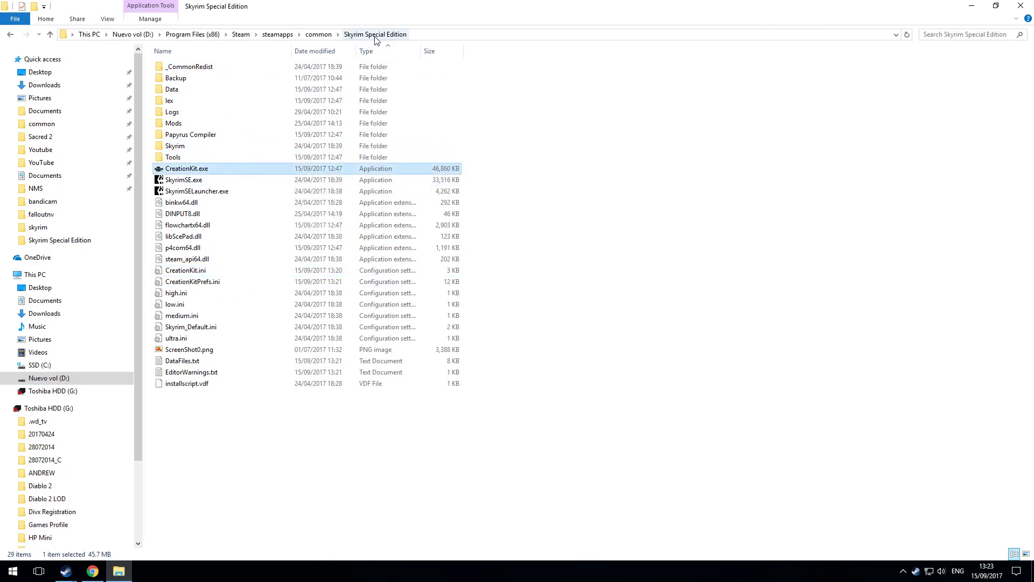
pyautogui.rightClick(224, 170)
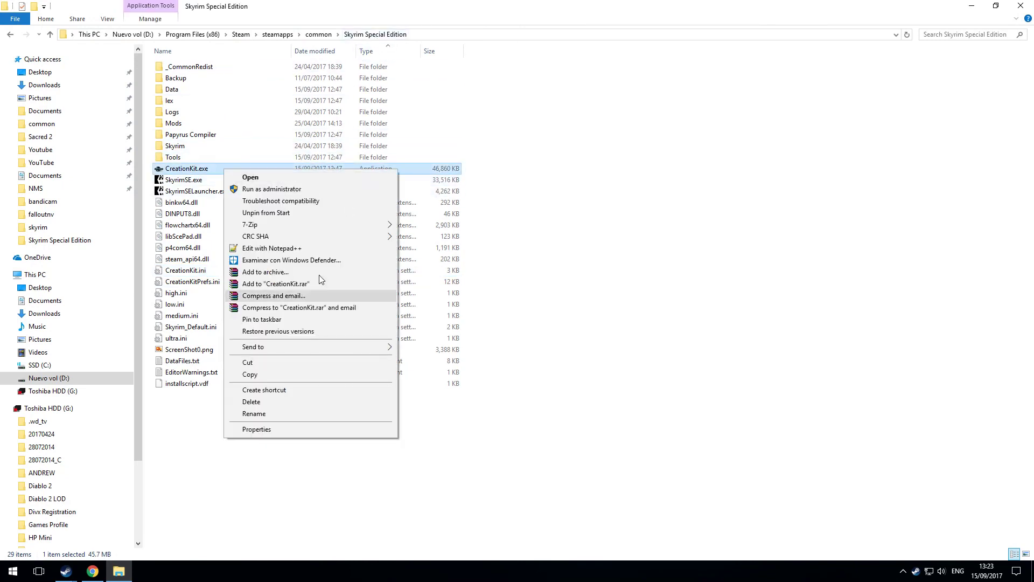
pyautogui.moveTo(339, 348)
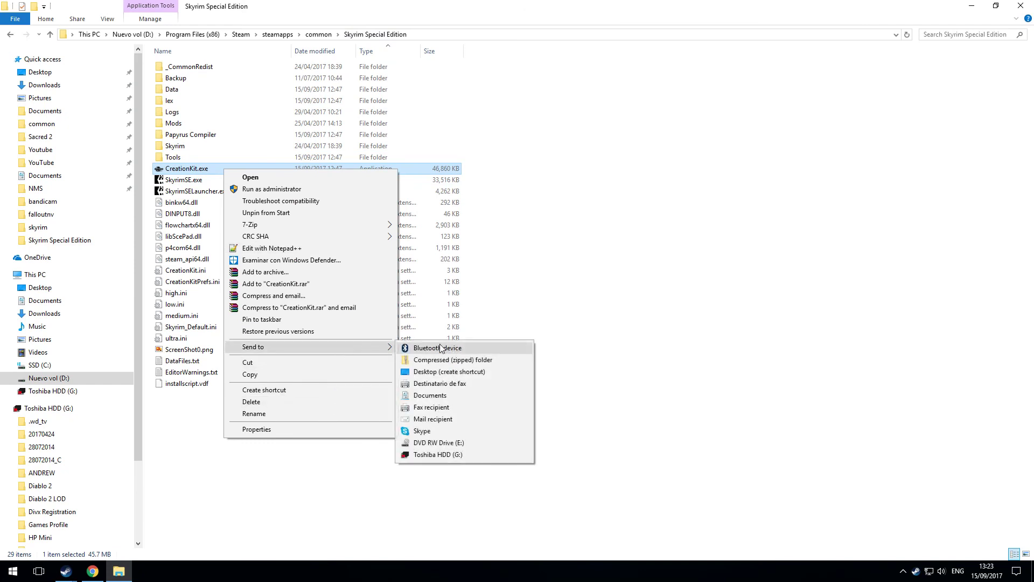
pyautogui.click(444, 372)
pyautogui.click(1020, 5)
# Step: Move the shortcut to the desktop centre, rename it 'ck skyrim se', and launch it
pyautogui.moveTo(283, 89); pyautogui.dragTo(487, 293)
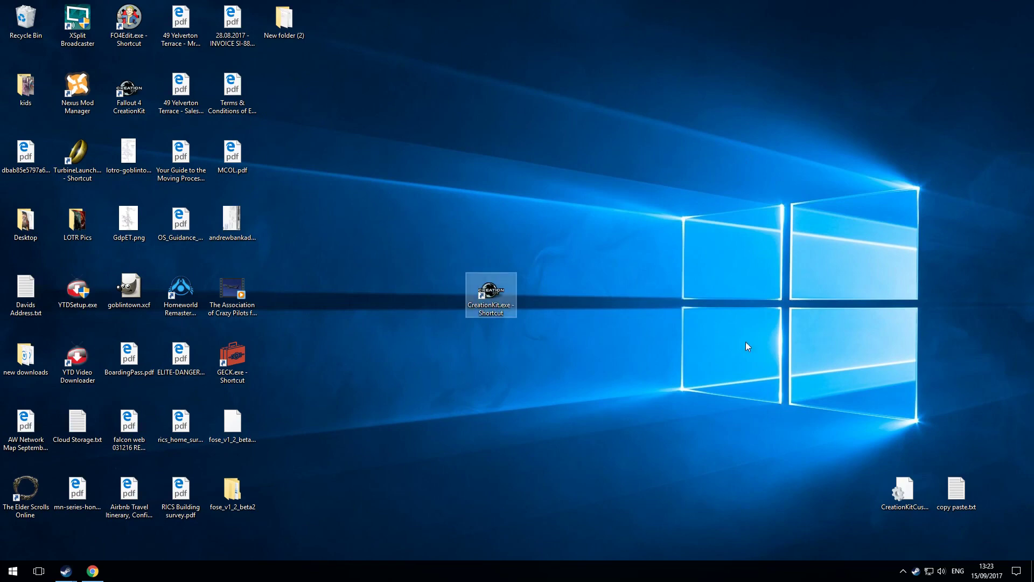
pyautogui.press('F2')
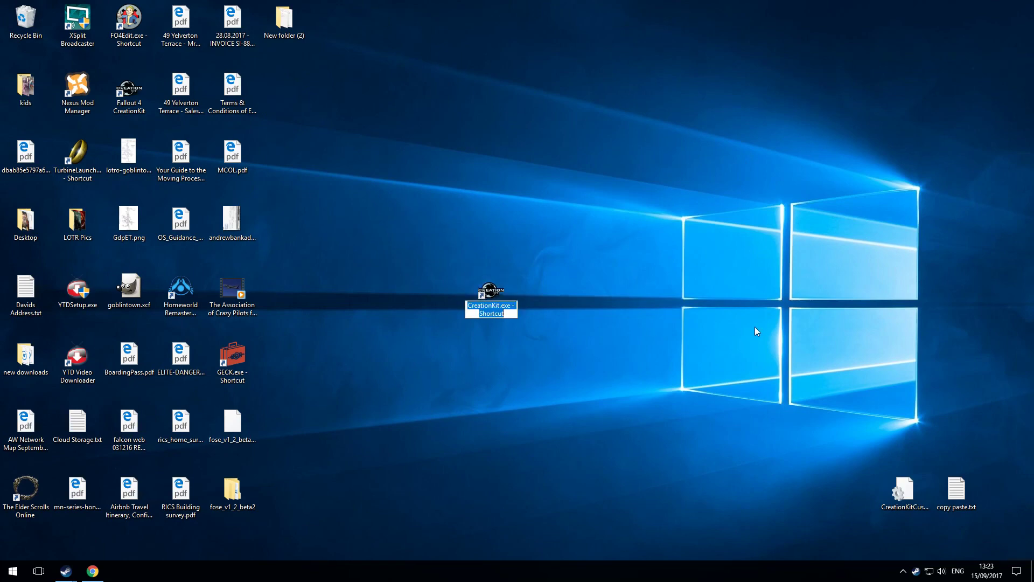
pyautogui.write('ck')
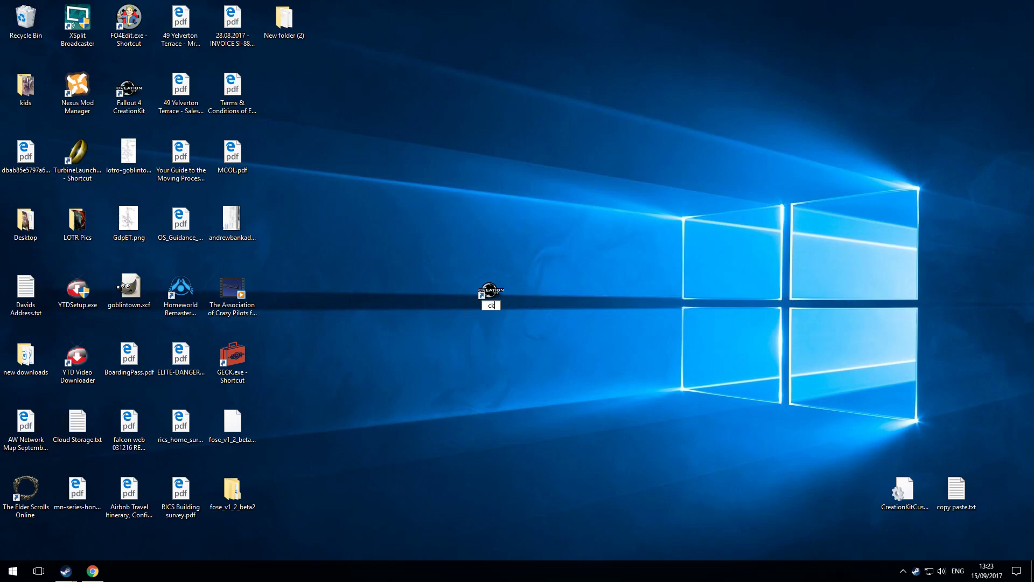
pyautogui.write(' skyr')
pyautogui.write('im se')
pyautogui.press('Return')
pyautogui.click(558, 293)
pyautogui.doubleClick(488, 295)
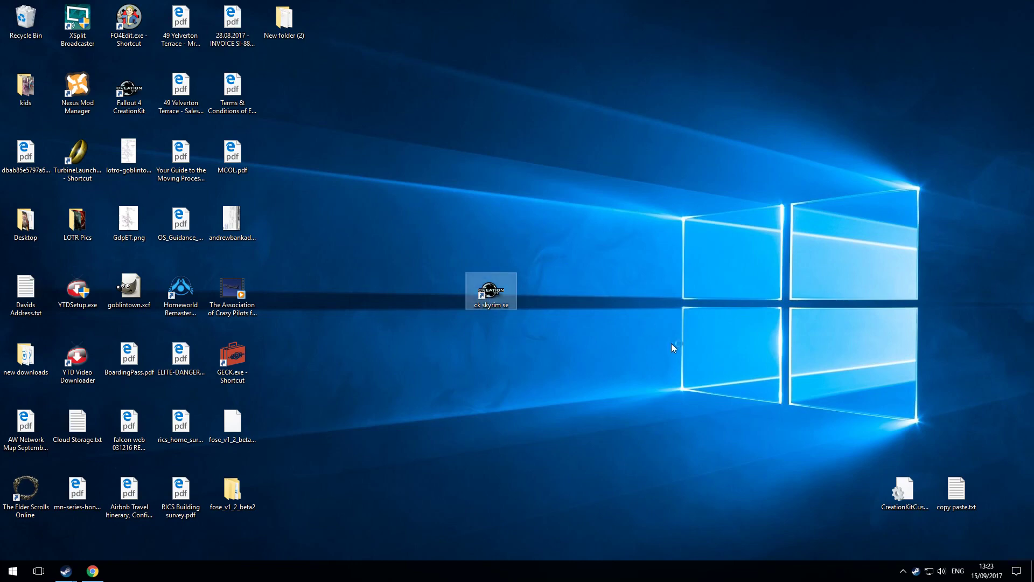